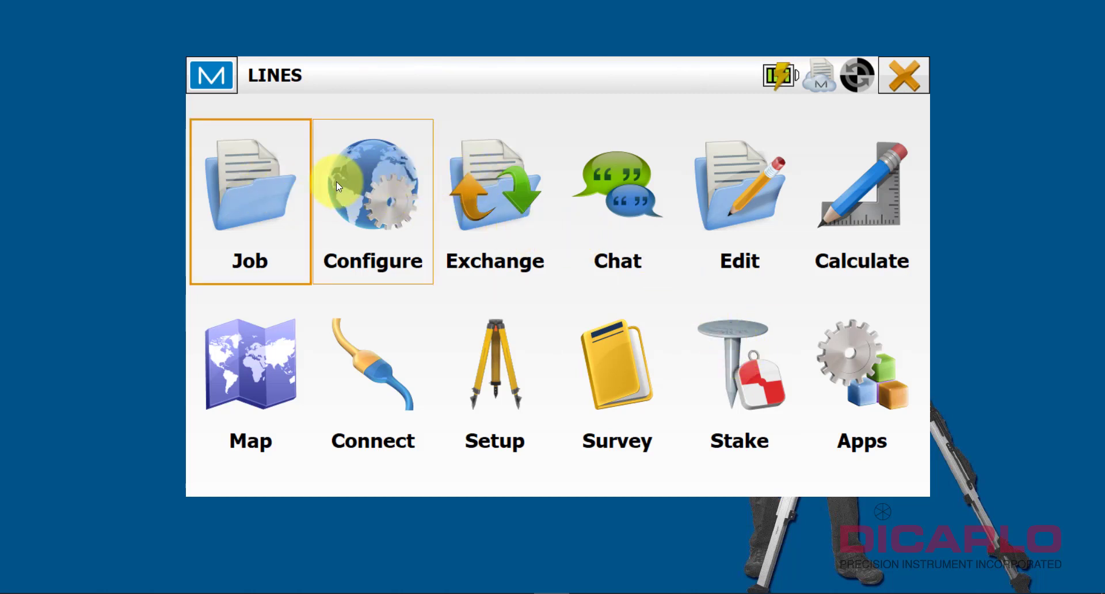
- Look over the LINES job's edit options, points list and map, then return to the main menu
{"action": "left_click", "coordinate": [748, 194]}
{"action": "left_click", "coordinate": [284, 180]}
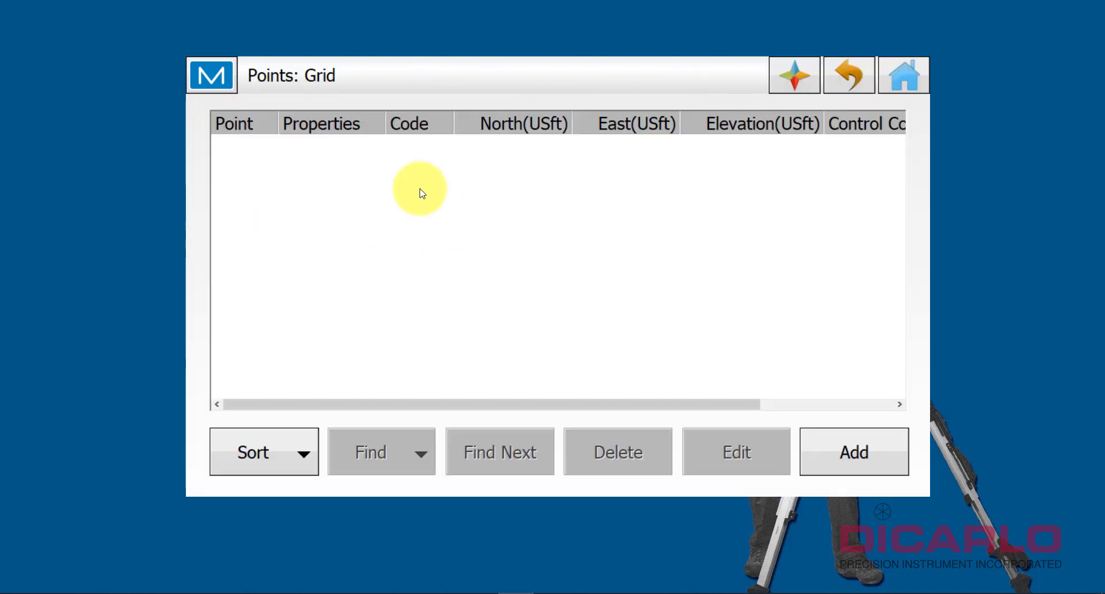
{"action": "left_click", "coordinate": [906, 79]}
{"action": "left_click", "coordinate": [247, 393]}
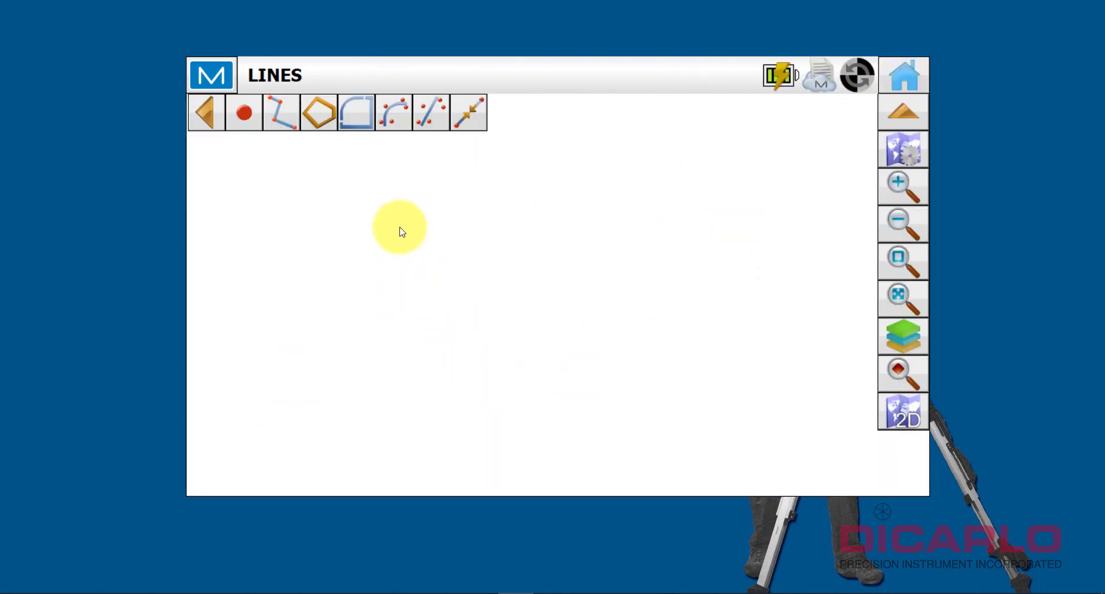
{"action": "left_click", "coordinate": [906, 75]}
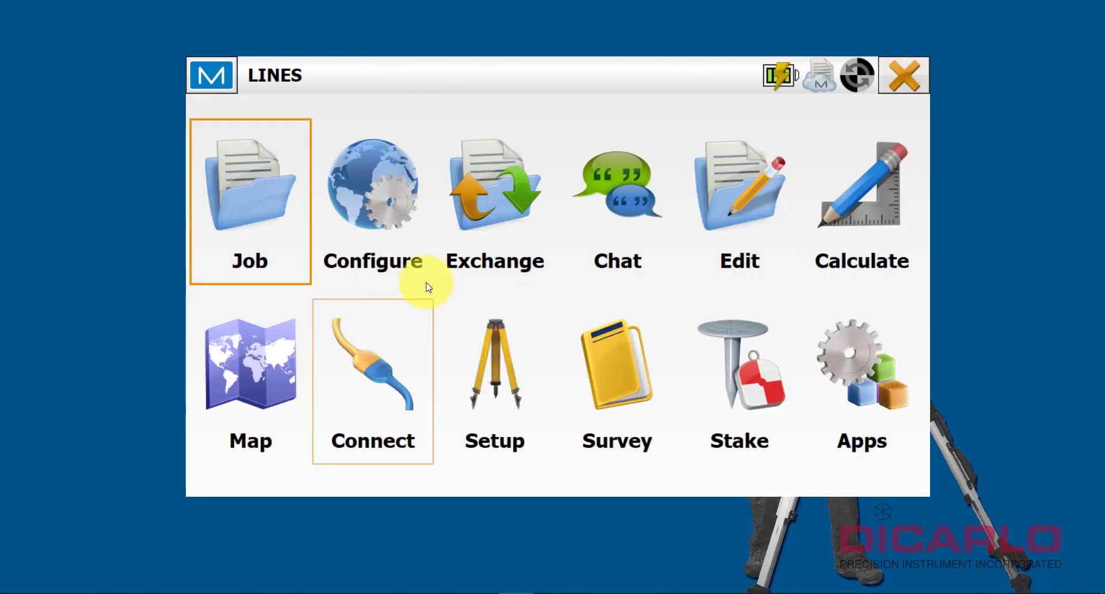
- Connect to the Hiper SR Network SIM GNSS receiver and go back Home
{"action": "left_click", "coordinate": [372, 374]}
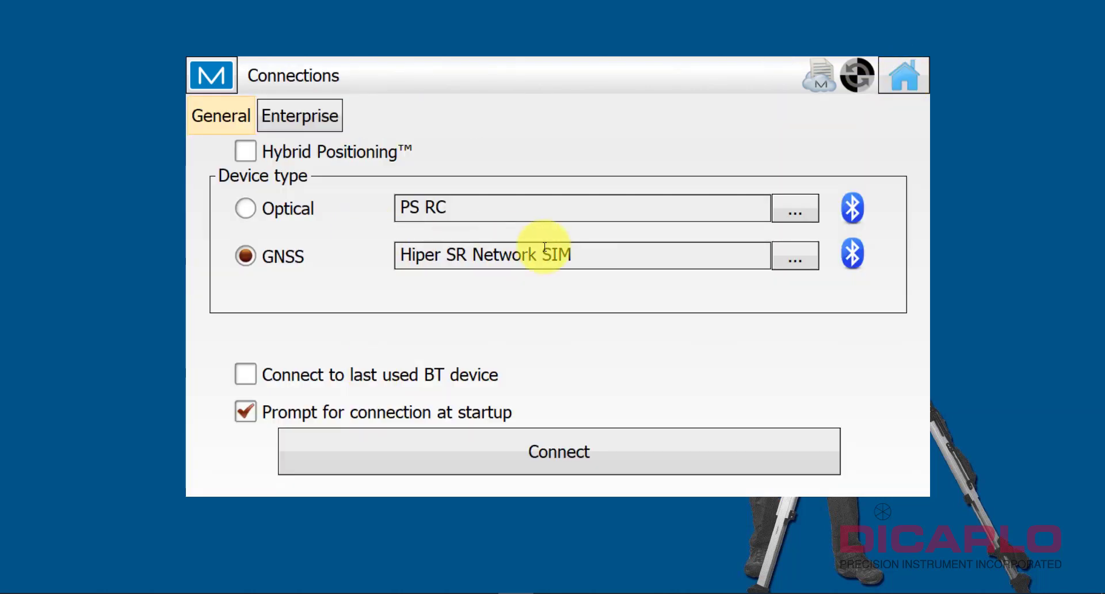
{"action": "left_click", "coordinate": [540, 443]}
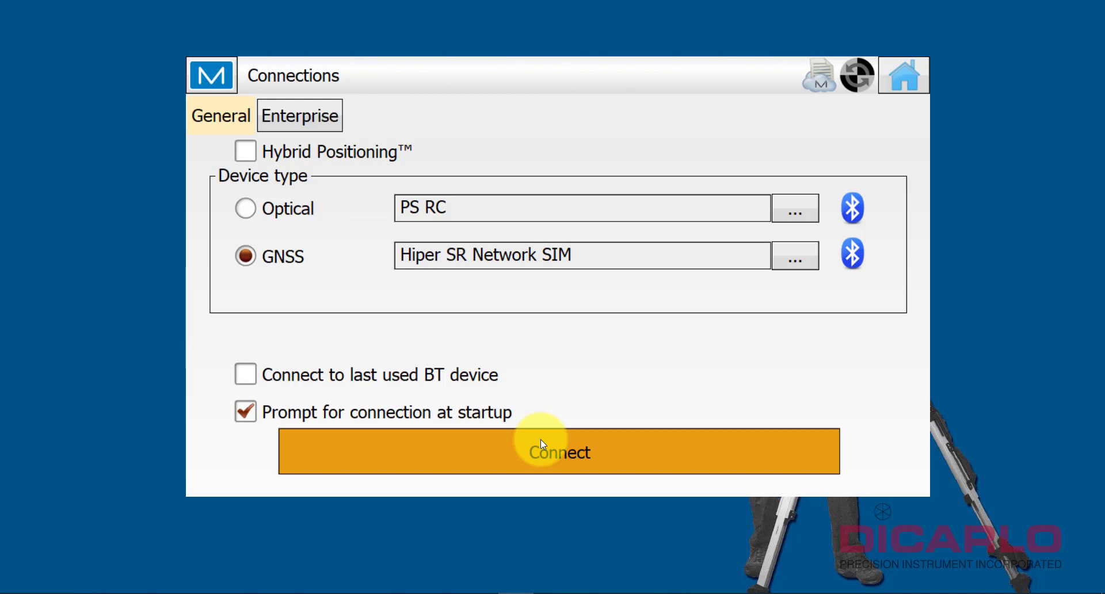
{"action": "left_click", "coordinate": [909, 75]}
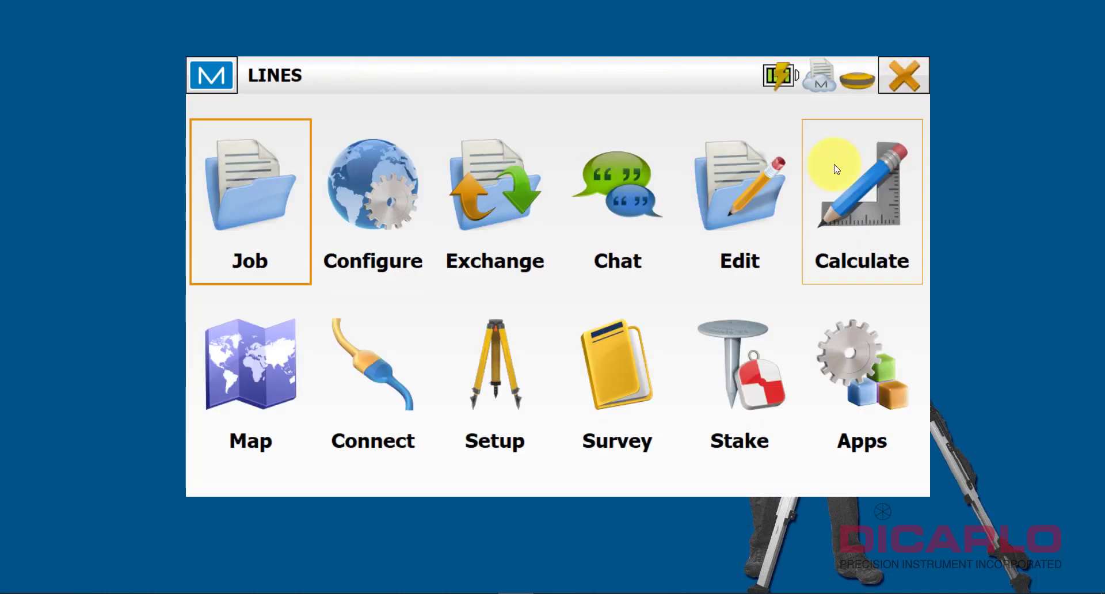
- Start a Topo survey with point code EP on line string 1
{"action": "left_click", "coordinate": [611, 374]}
{"action": "left_click", "coordinate": [263, 196]}
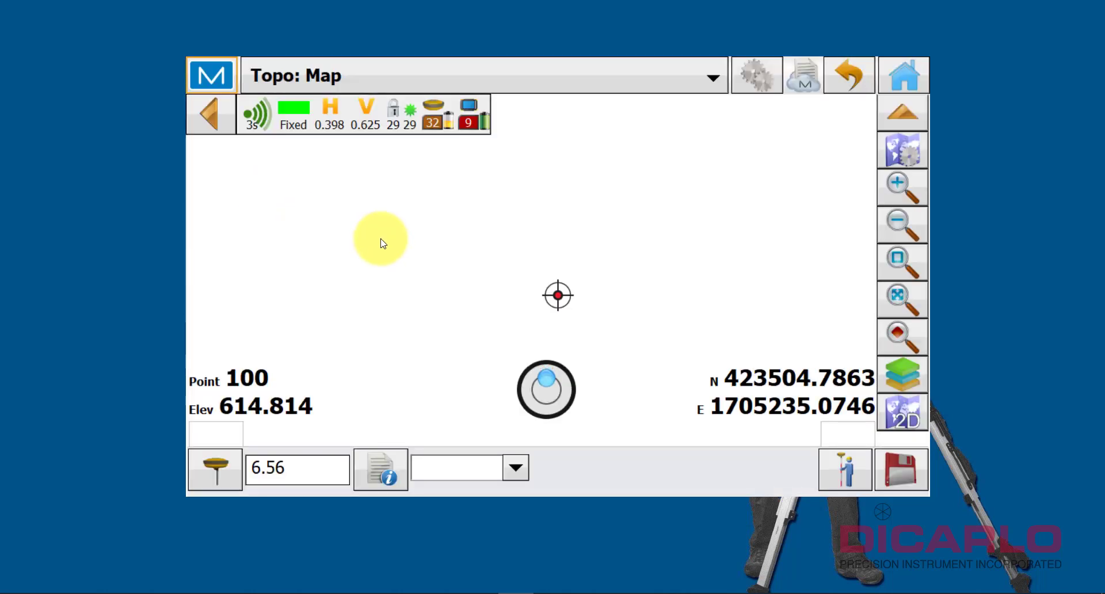
{"action": "right_click", "coordinate": [547, 385]}
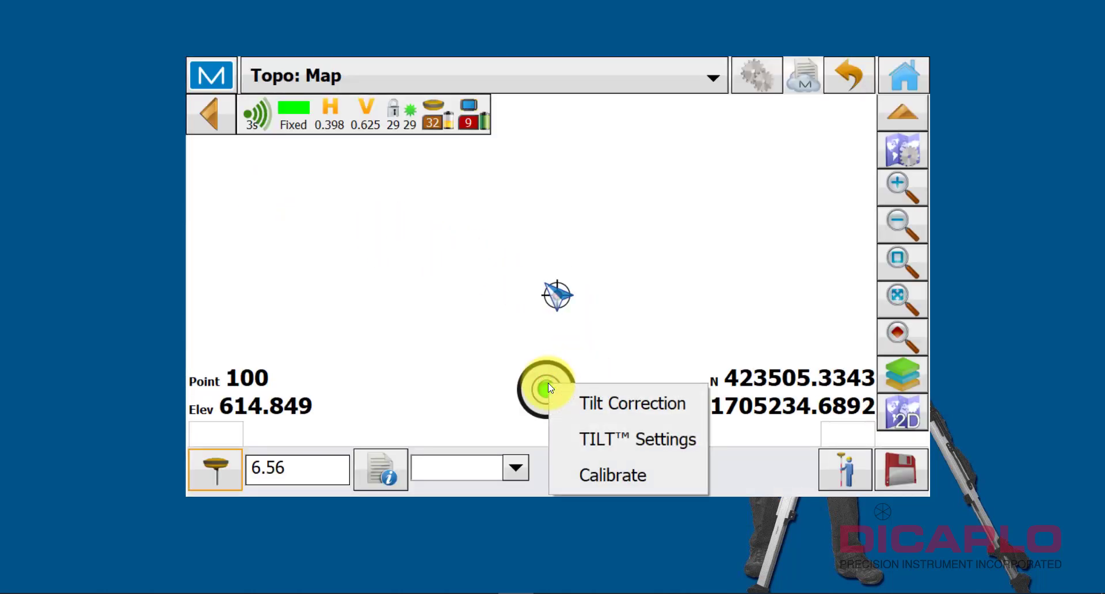
{"action": "left_click", "coordinate": [557, 289]}
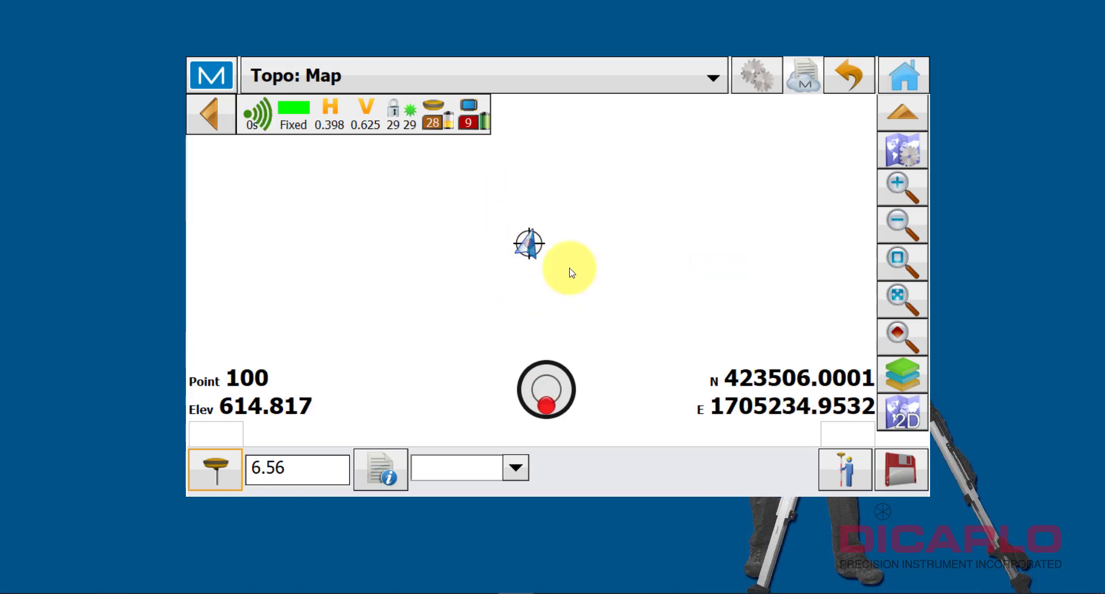
{"action": "left_click", "coordinate": [481, 466]}
{"action": "left_click", "coordinate": [279, 178]}
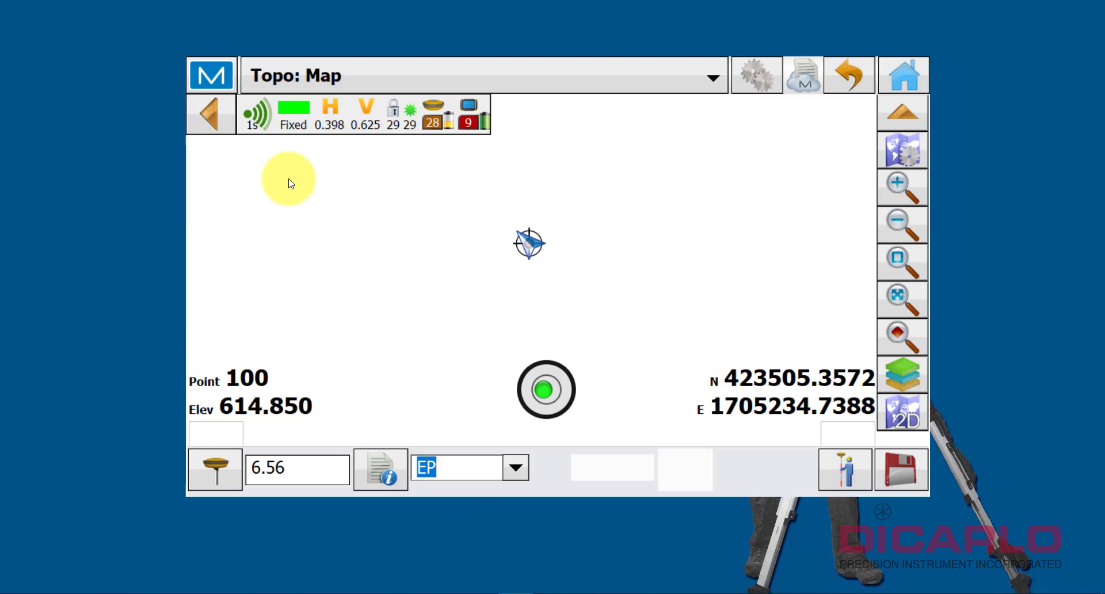
{"action": "left_click", "coordinate": [603, 467]}
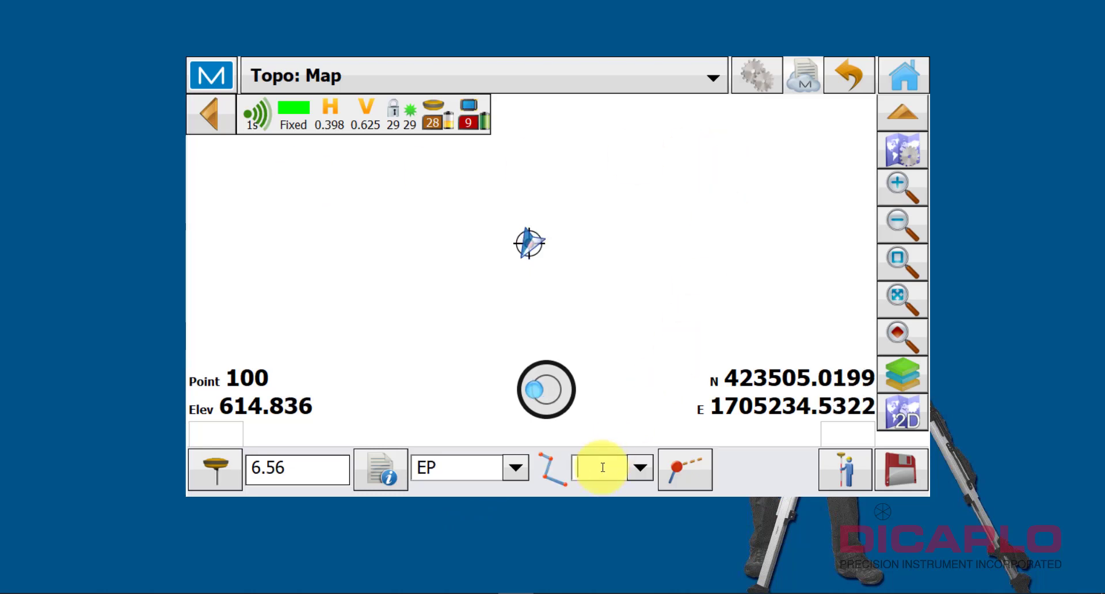
{"action": "left_click", "coordinate": [275, 233]}
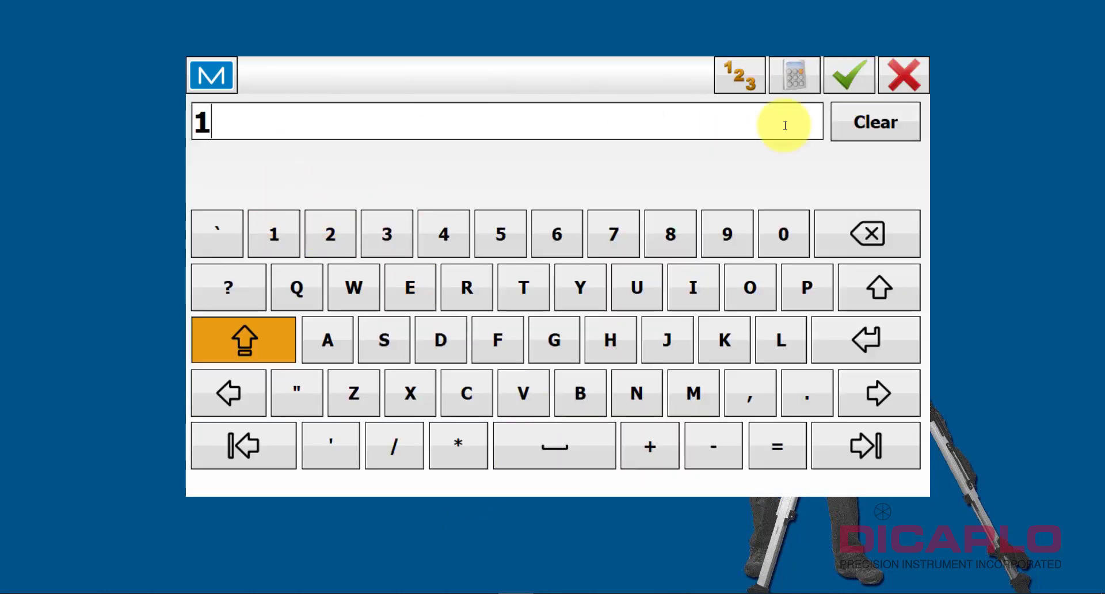
{"action": "left_click", "coordinate": [854, 70]}
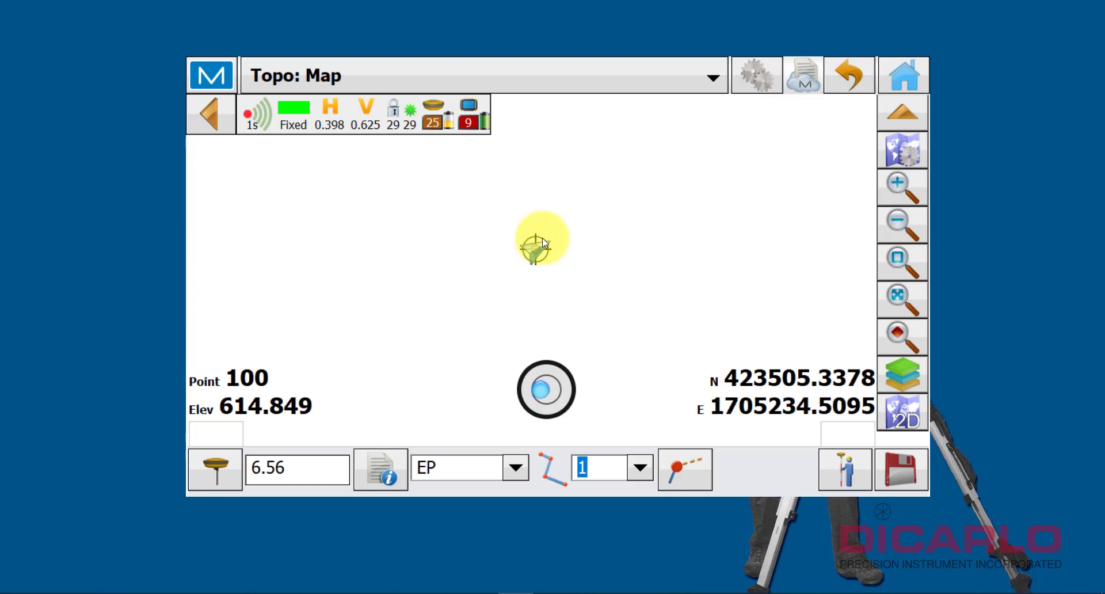
- Collapse the status bar, zoom in, and store EP points 100 and 101
{"action": "left_click", "coordinate": [214, 118]}
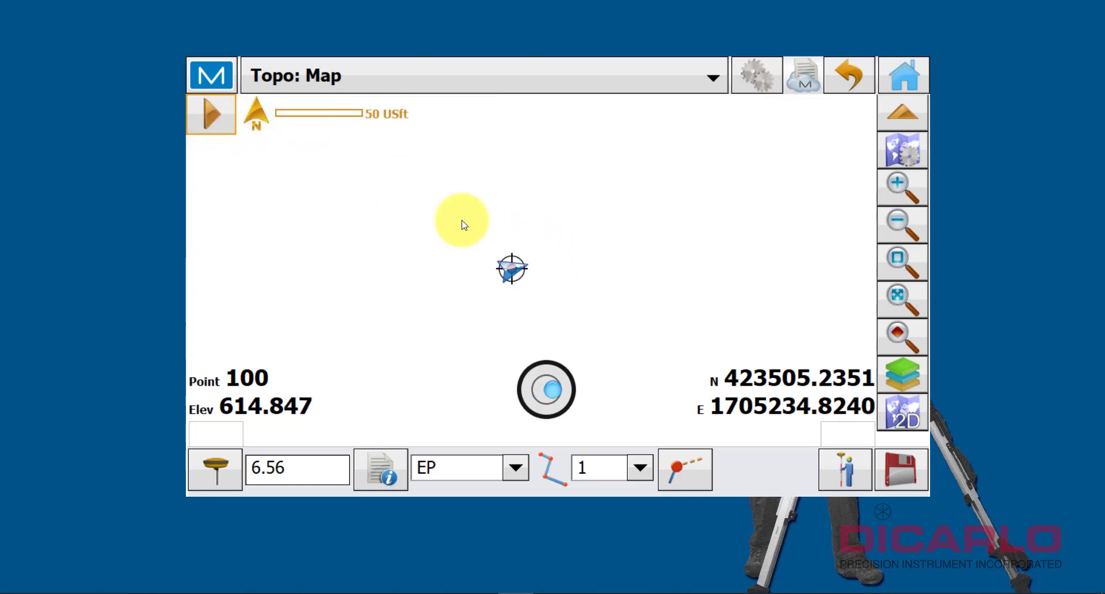
{"action": "scroll", "coordinate": [508, 267], "scroll_direction": "up", "scroll_amount": 2}
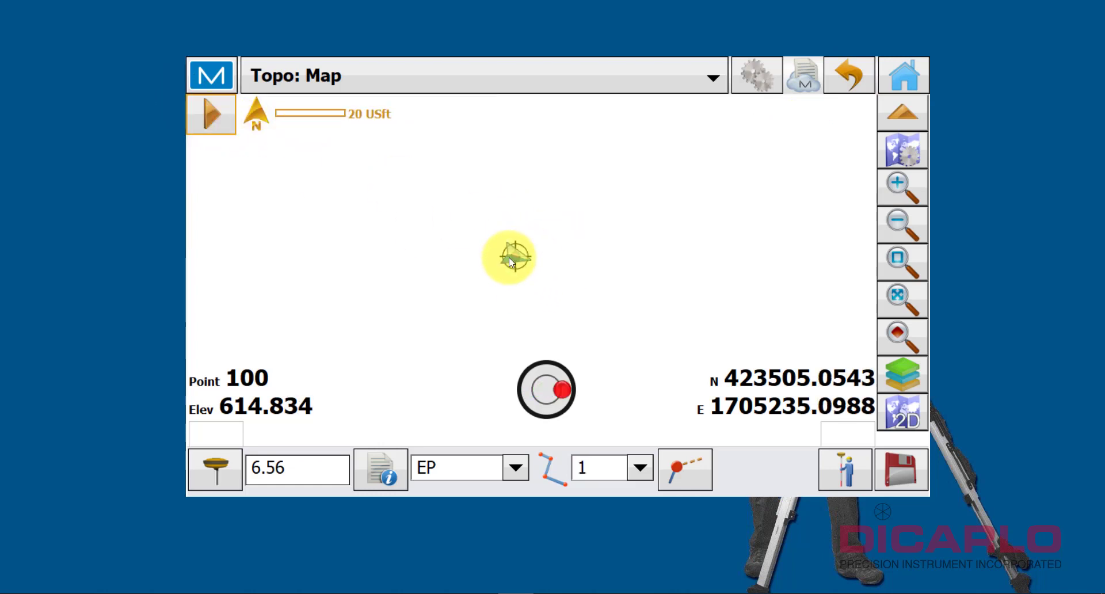
{"action": "scroll", "coordinate": [517, 256], "scroll_direction": "up", "scroll_amount": 1}
{"action": "left_click", "coordinate": [900, 464]}
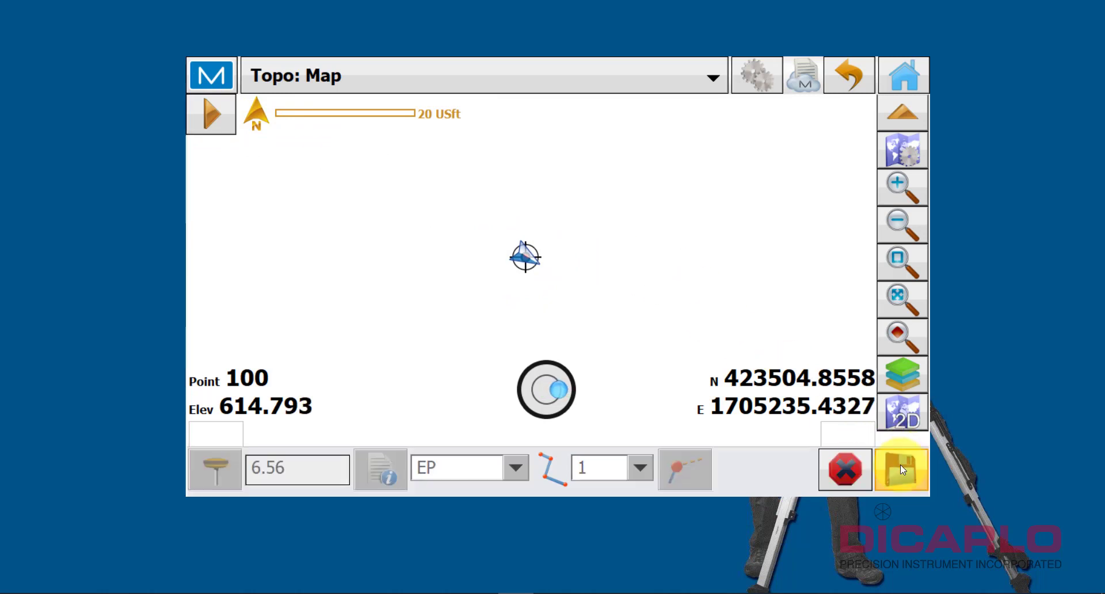
{"action": "scroll", "coordinate": [532, 245], "scroll_direction": "up", "scroll_amount": 1}
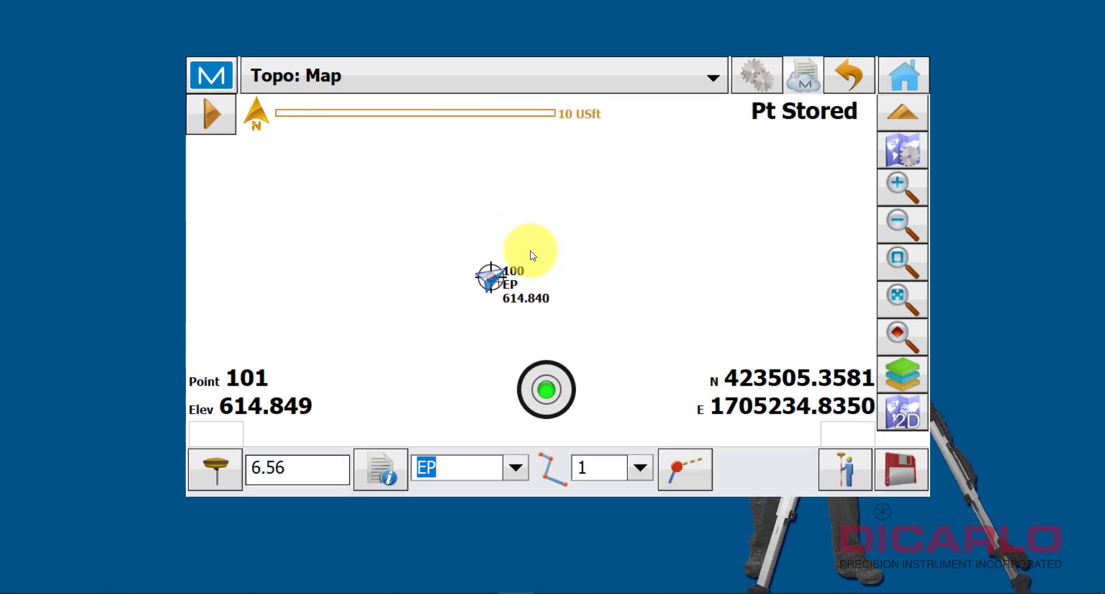
{"action": "scroll", "coordinate": [533, 249], "scroll_direction": "up", "scroll_amount": 2}
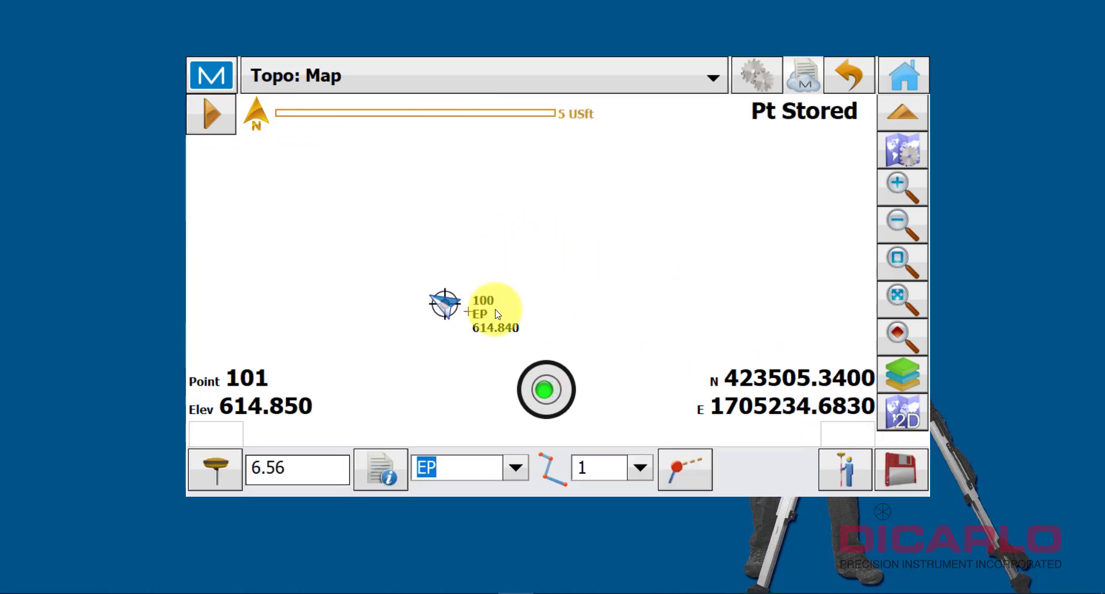
{"action": "left_click", "coordinate": [899, 469]}
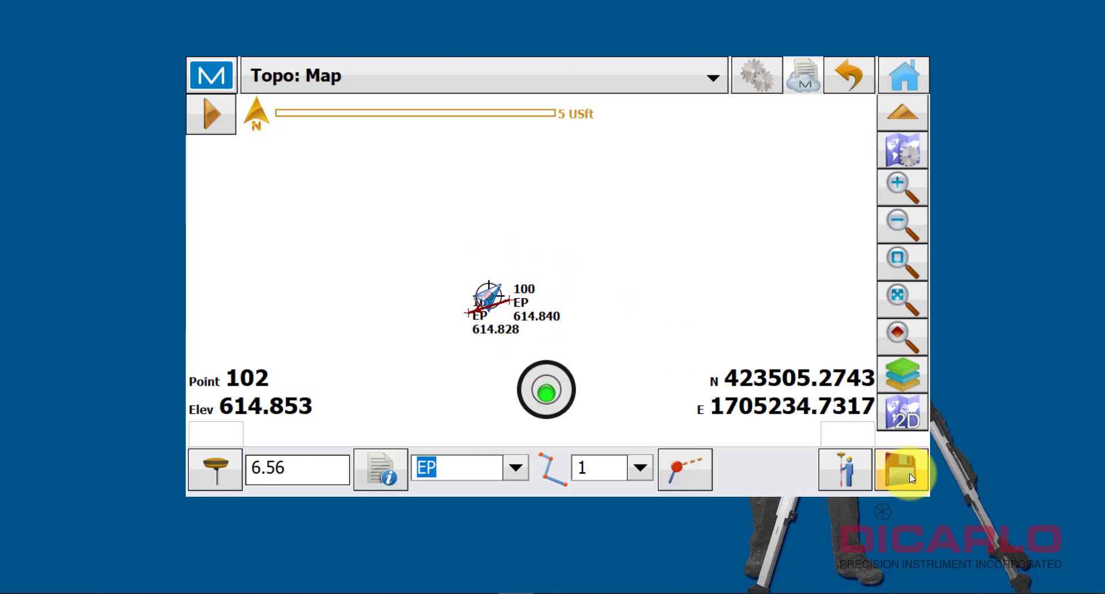
- Set the point type to Rectangle and store point 102 to close the EP rectangle
{"action": "left_click", "coordinate": [696, 471]}
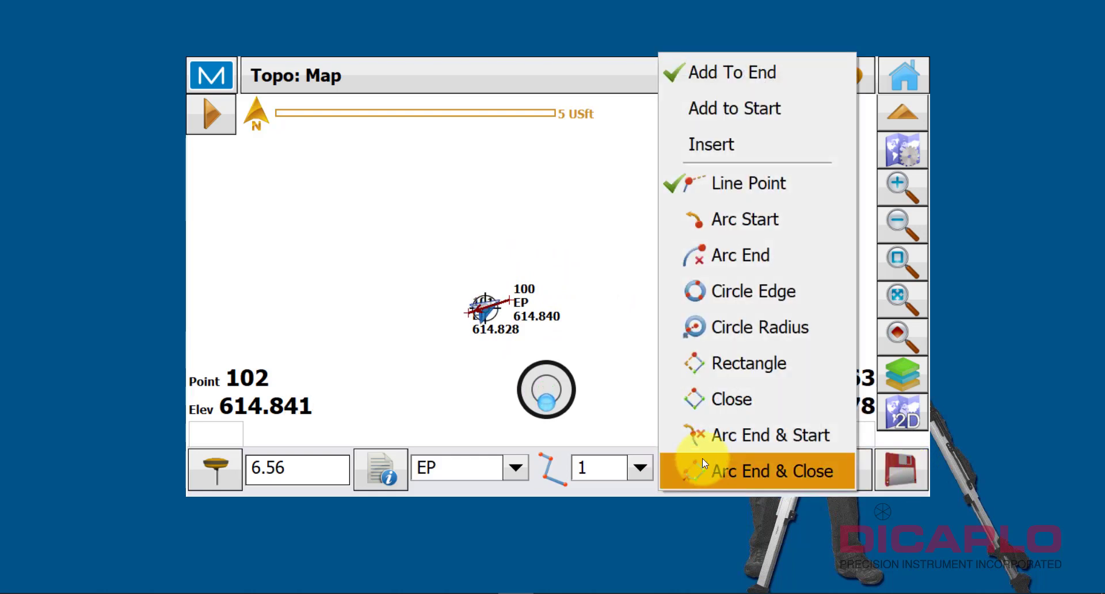
{"action": "left_click", "coordinate": [727, 361]}
{"action": "left_click", "coordinate": [907, 470]}
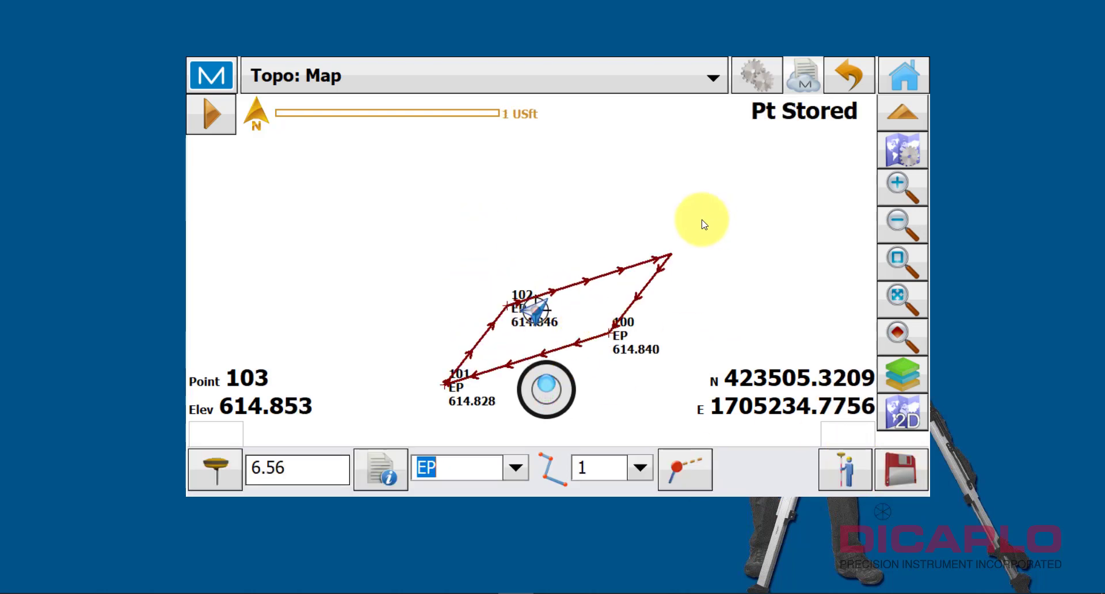
{"action": "scroll", "coordinate": [581, 296], "scroll_direction": "down", "scroll_amount": 3}
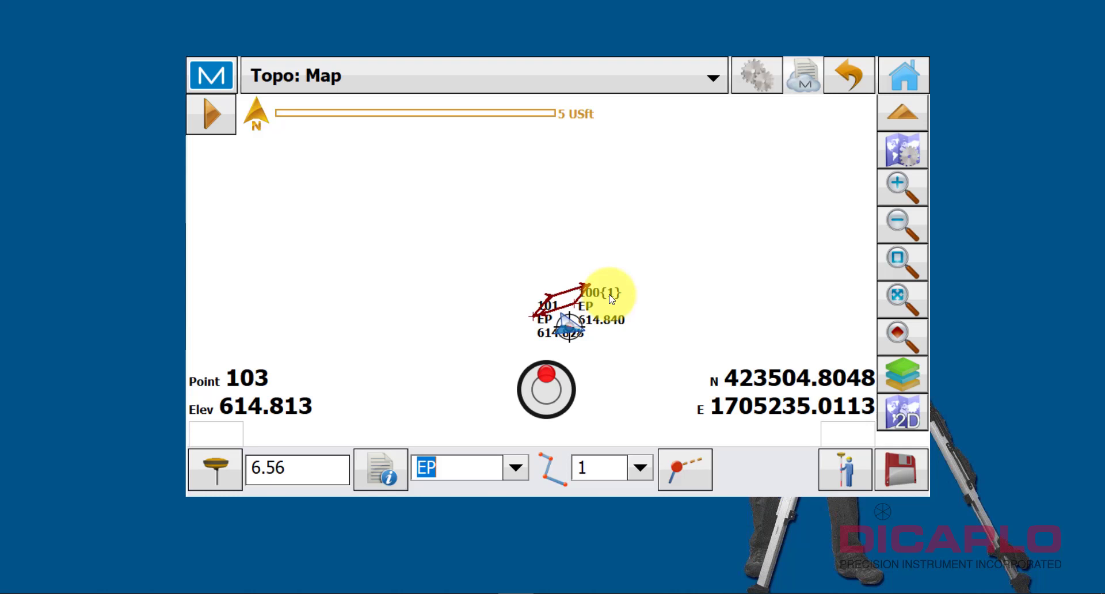
{"action": "left_click_drag", "start_coordinate": [740, 286], "coordinate": [547, 266]}
- Move the simulated receiver, switch to line string 2, and store EP points 103 and 104
{"action": "right_click", "coordinate": [498, 272]}
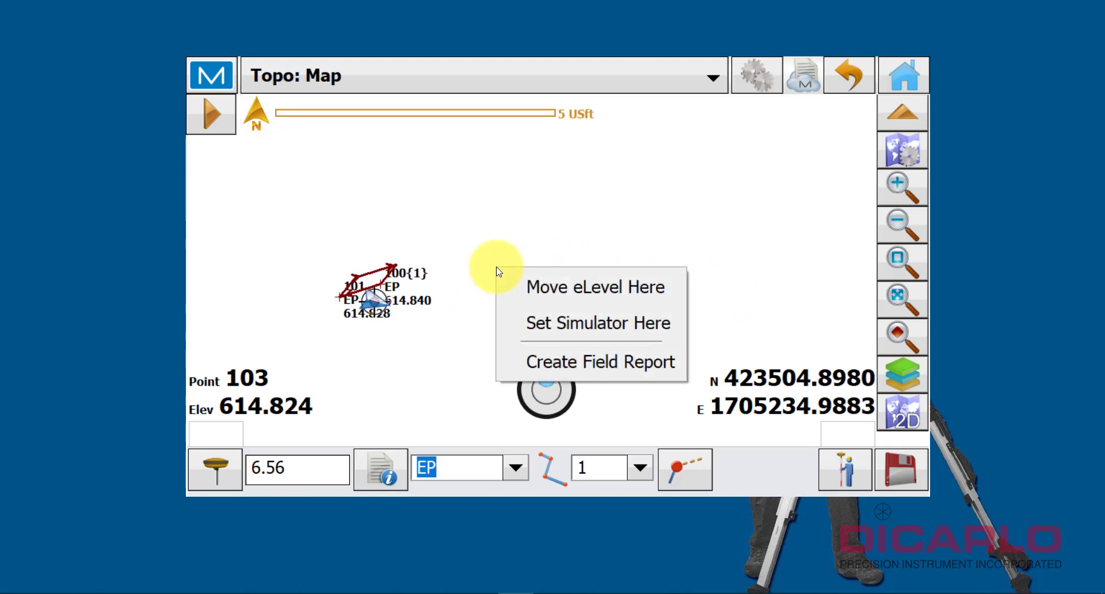
{"action": "left_click", "coordinate": [596, 324]}
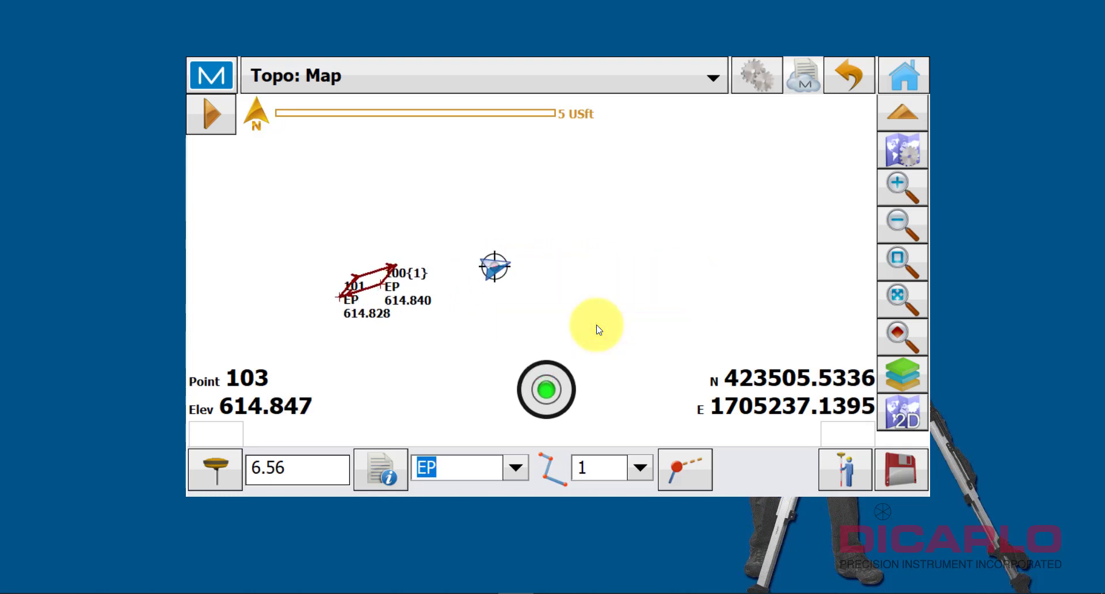
{"action": "left_click", "coordinate": [609, 466]}
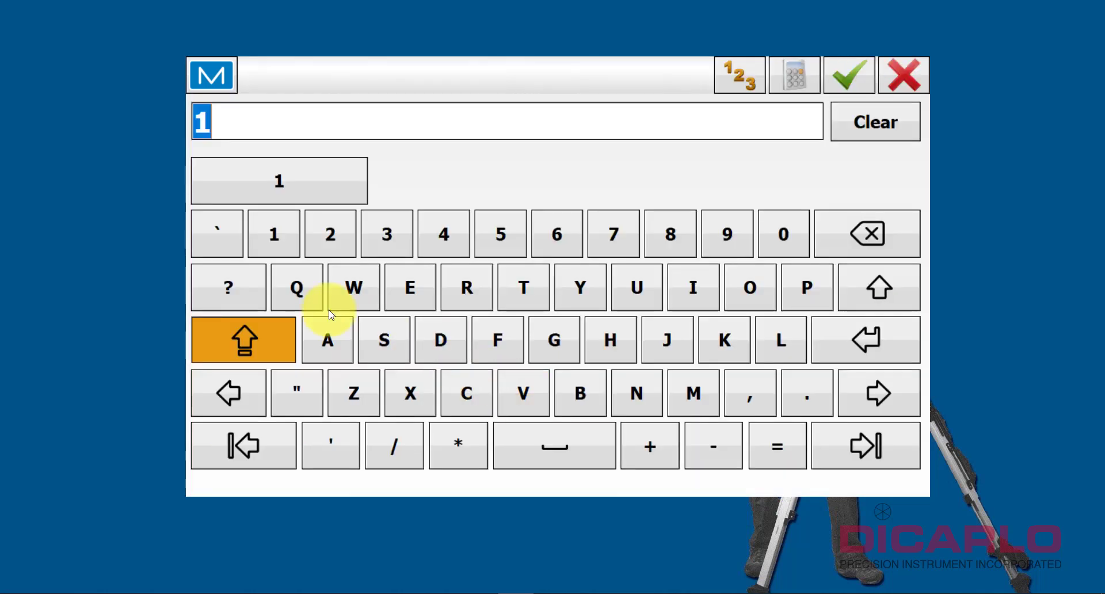
{"action": "left_click", "coordinate": [331, 233]}
{"action": "left_click", "coordinate": [844, 80]}
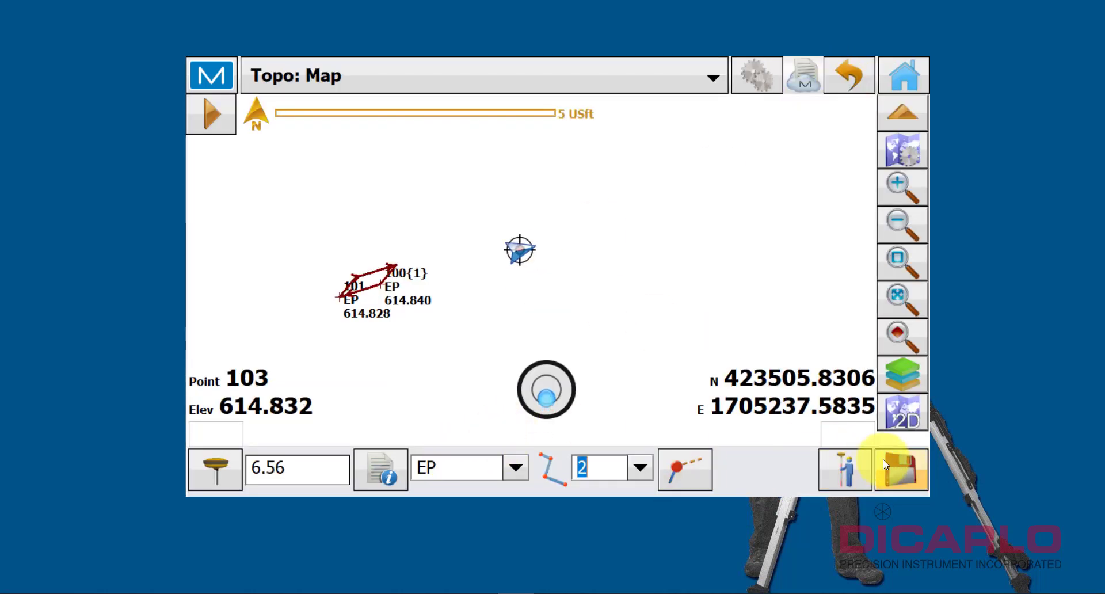
{"action": "left_click", "coordinate": [900, 467]}
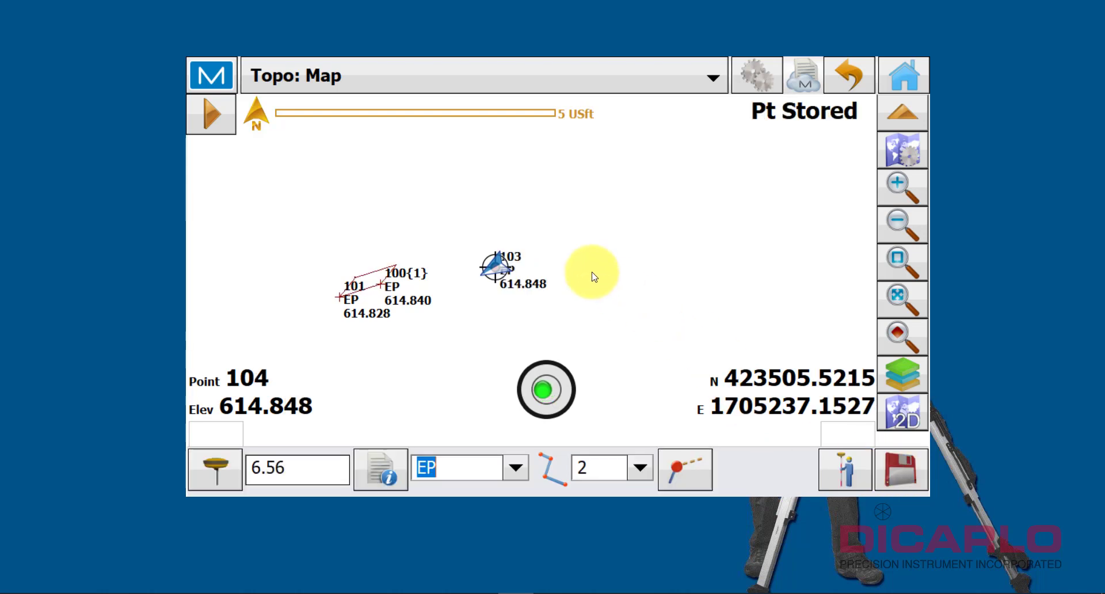
{"action": "left_click", "coordinate": [899, 475]}
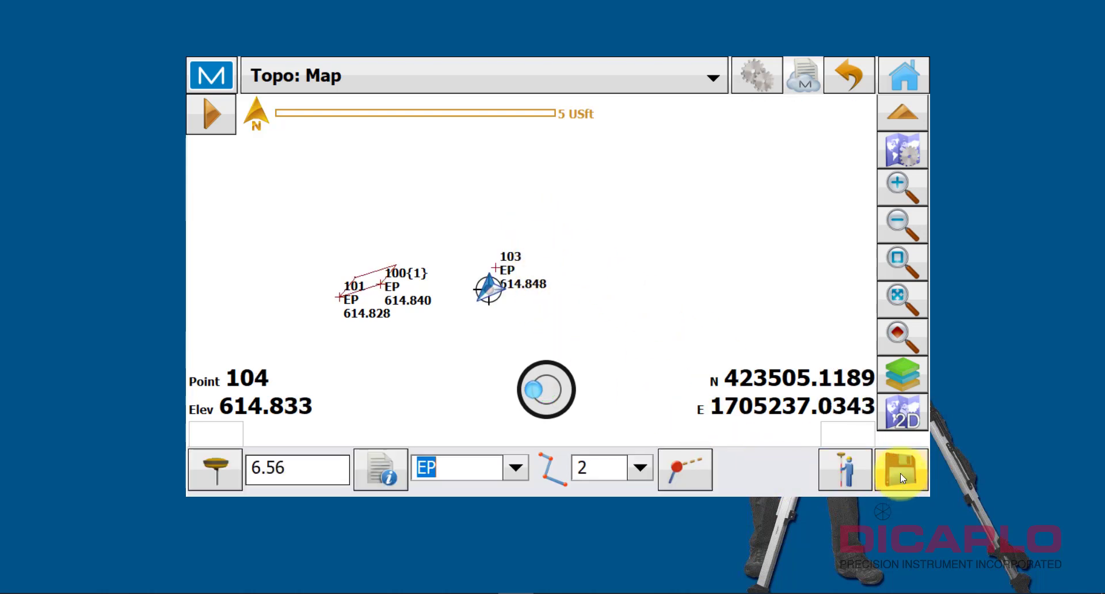
- Set the line type to Close and store point 105 to complete the triangle
{"action": "left_click", "coordinate": [698, 471]}
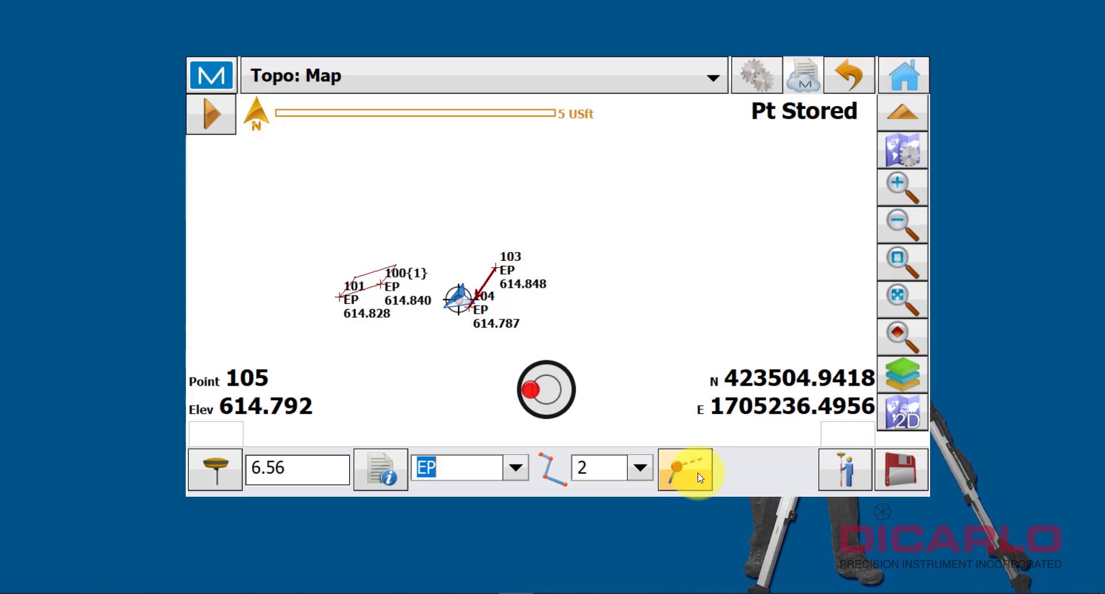
{"action": "left_click", "coordinate": [696, 469]}
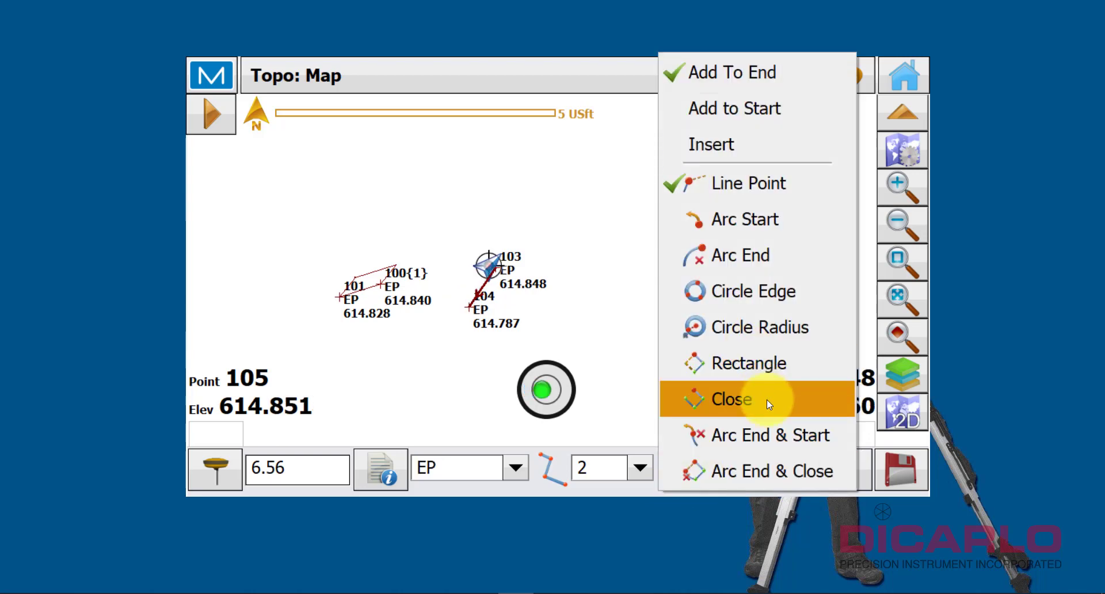
{"action": "left_click", "coordinate": [766, 399]}
{"action": "left_click", "coordinate": [900, 464]}
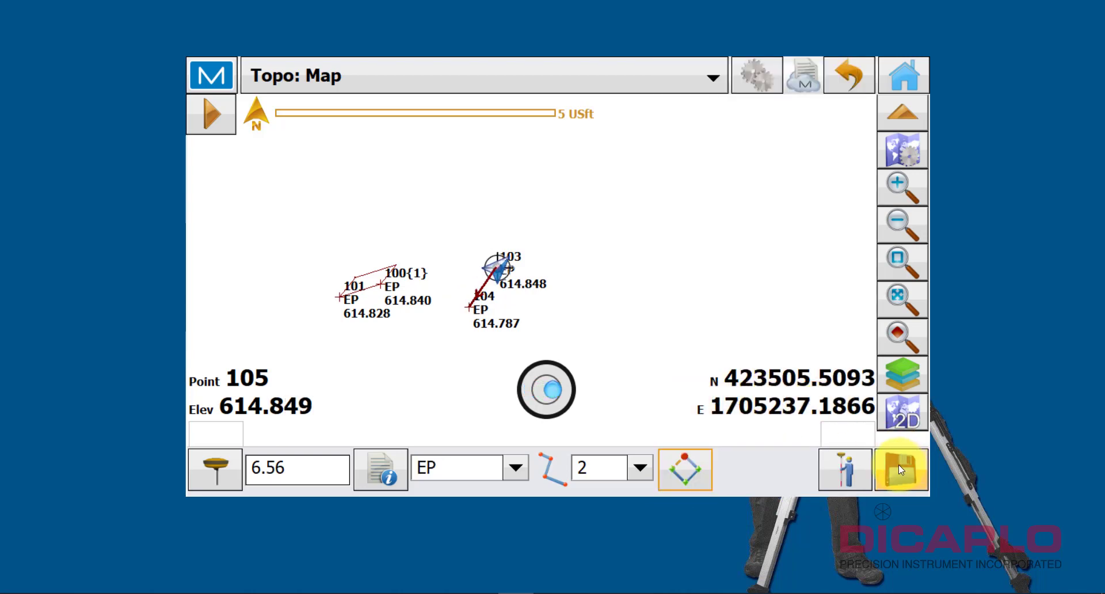
{"action": "left_click", "coordinate": [552, 299]}
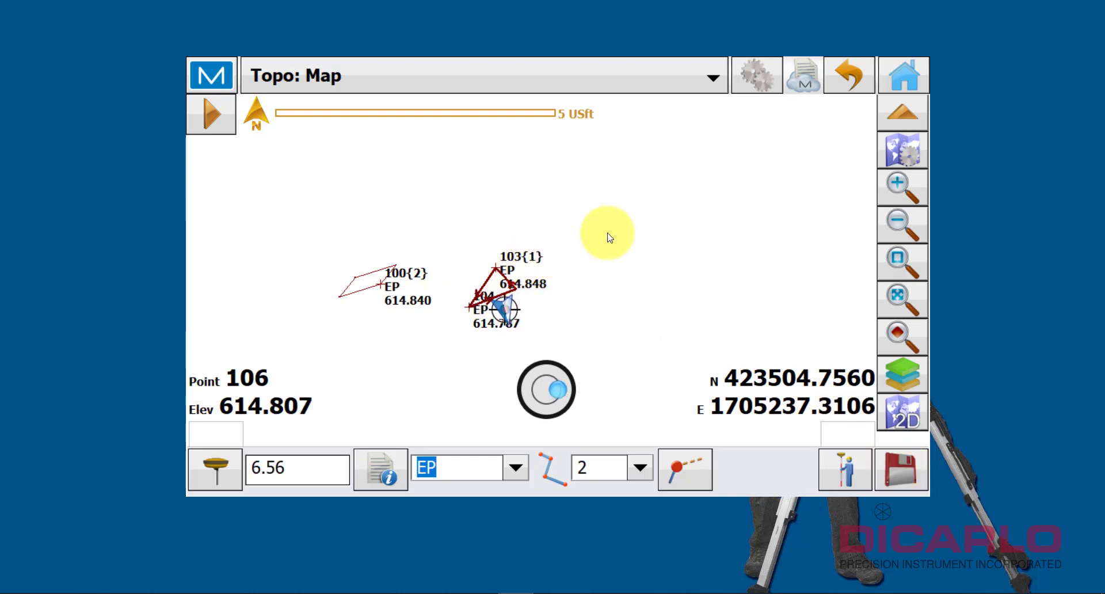
- Open the job map from Home and zoom to show the EP rectangle and triangle
{"action": "left_click", "coordinate": [909, 73]}
{"action": "left_click", "coordinate": [258, 361]}
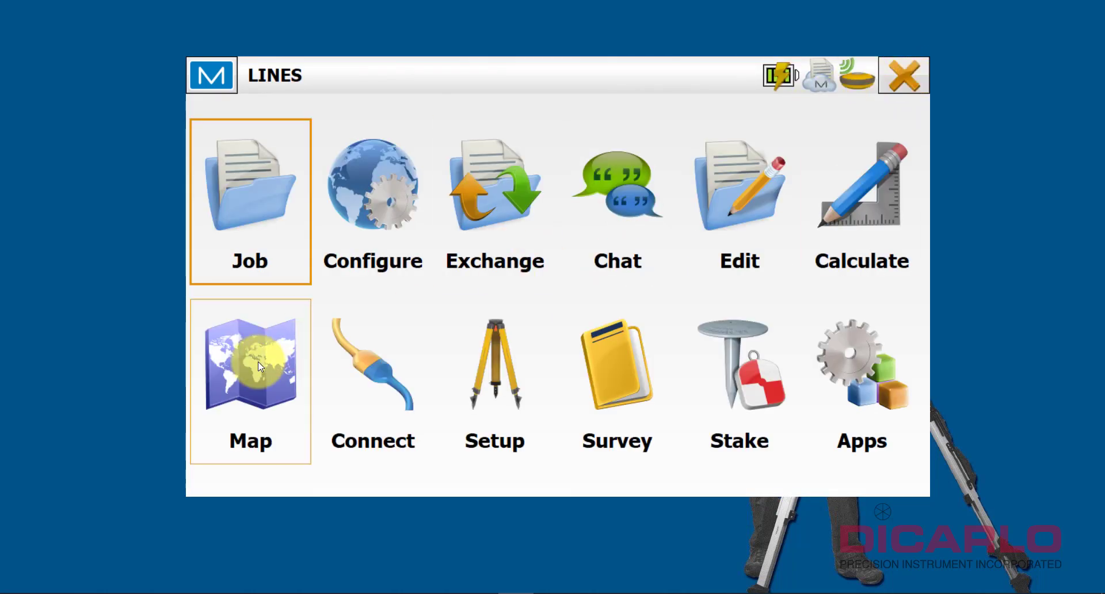
{"action": "left_click", "coordinate": [460, 271]}
{"action": "mouse_move", "coordinate": [460, 271]}
{"action": "left_mouse_down"}
{"action": "mouse_move", "coordinate": [424, 278]}
{"action": "mouse_move", "coordinate": [543, 284]}
{"action": "mouse_move", "coordinate": [498, 271]}
{"action": "left_mouse_up"}
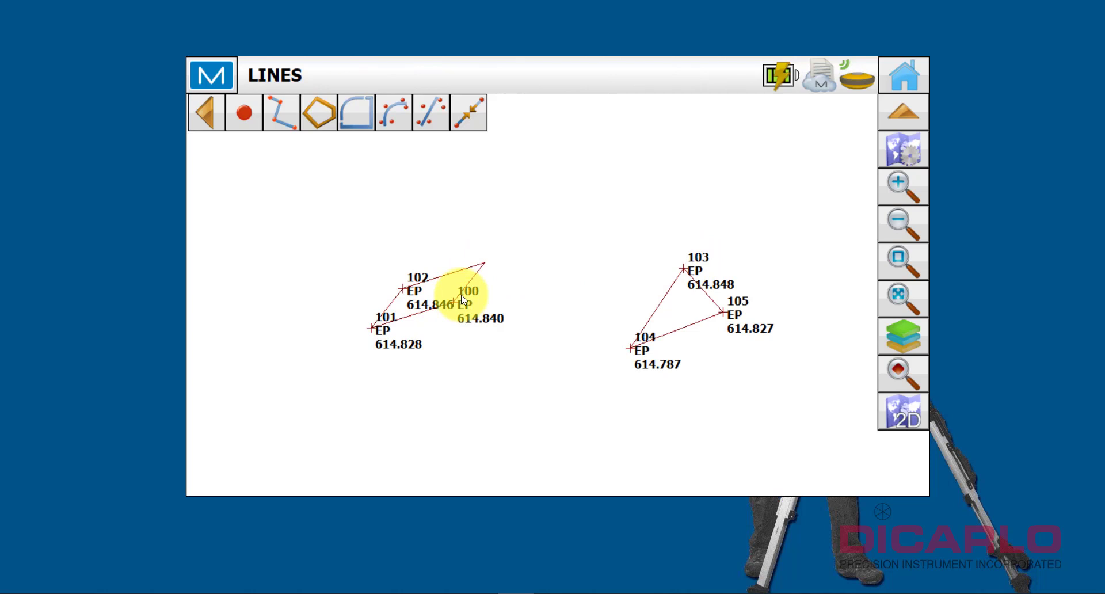
{"action": "scroll", "coordinate": [486, 268], "scroll_direction": "up", "scroll_amount": 1}
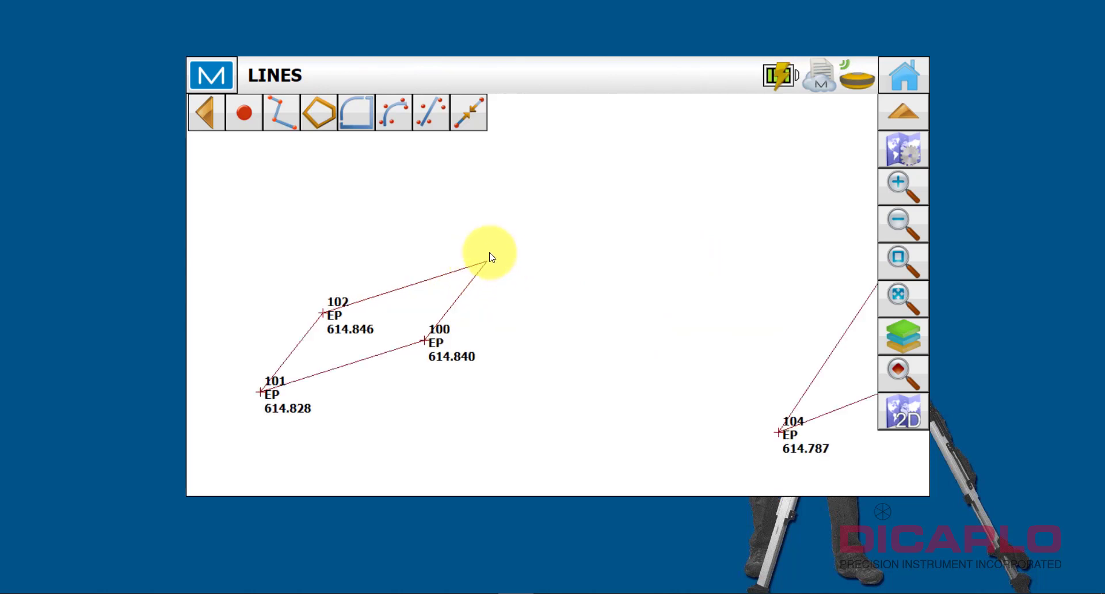
{"action": "scroll", "coordinate": [487, 265], "scroll_direction": "down", "scroll_amount": 1}
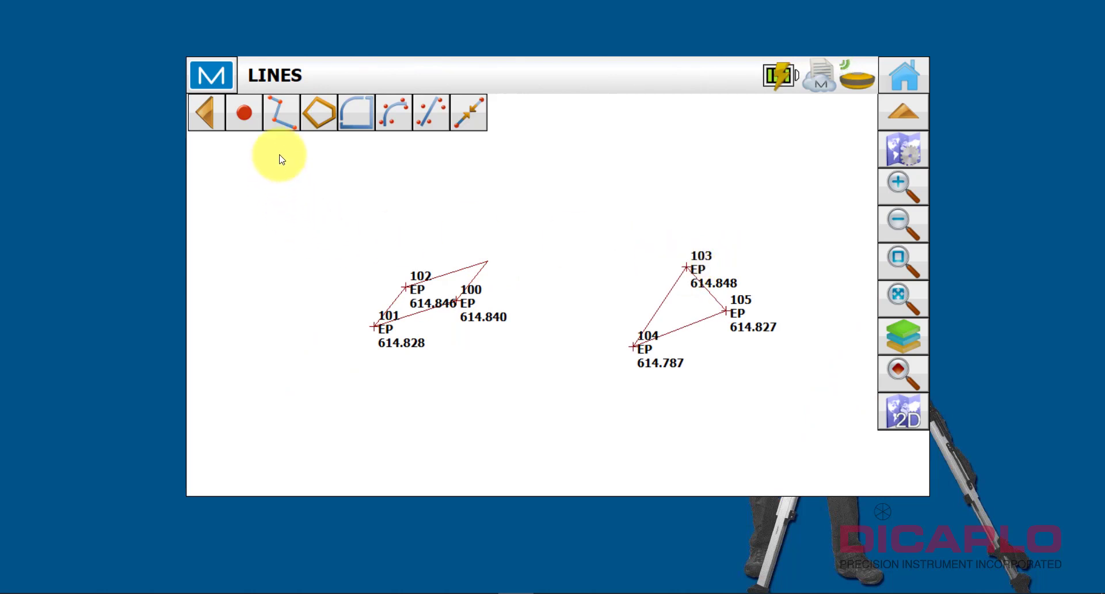
- Draw a polyline from the rectangle's top corner to a point on edge 103–104, then select it
{"action": "left_click", "coordinate": [285, 111]}
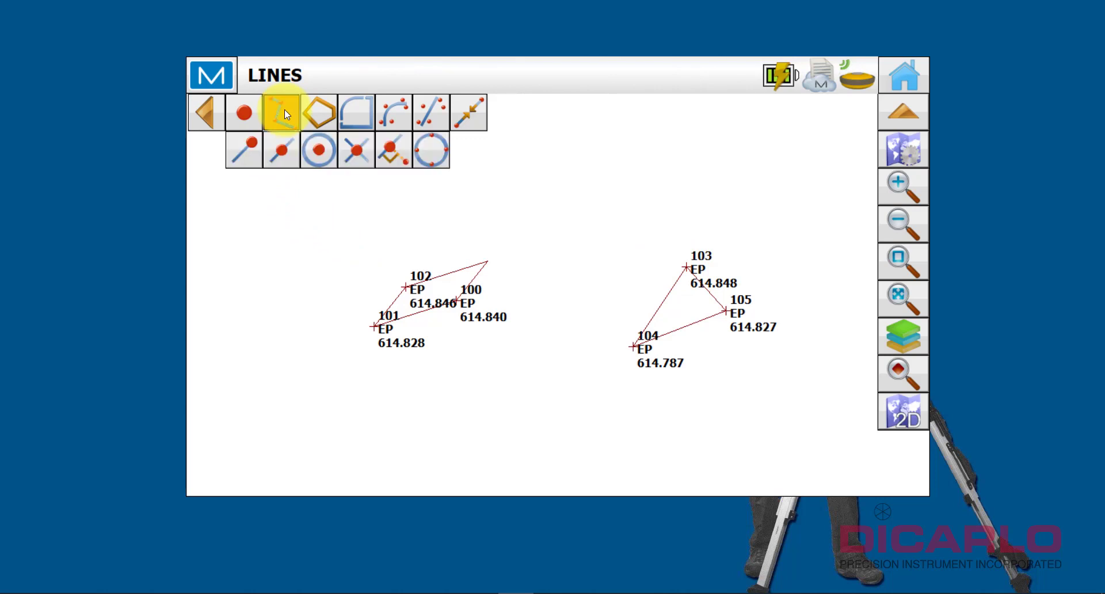
{"action": "left_click", "coordinate": [250, 149]}
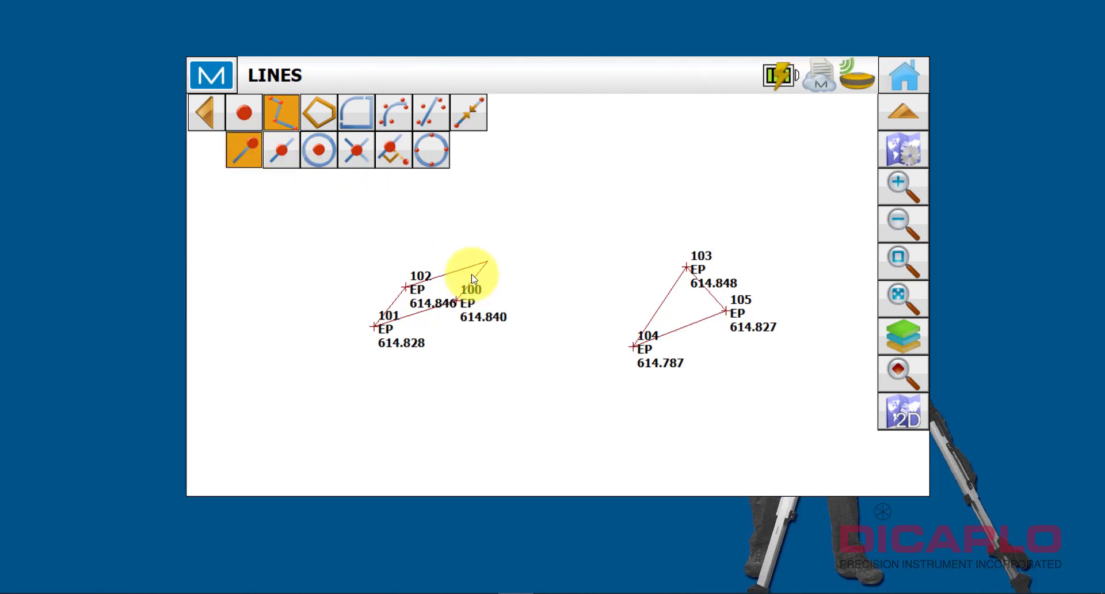
{"action": "scroll", "coordinate": [466, 272], "scroll_direction": "up", "scroll_amount": 1}
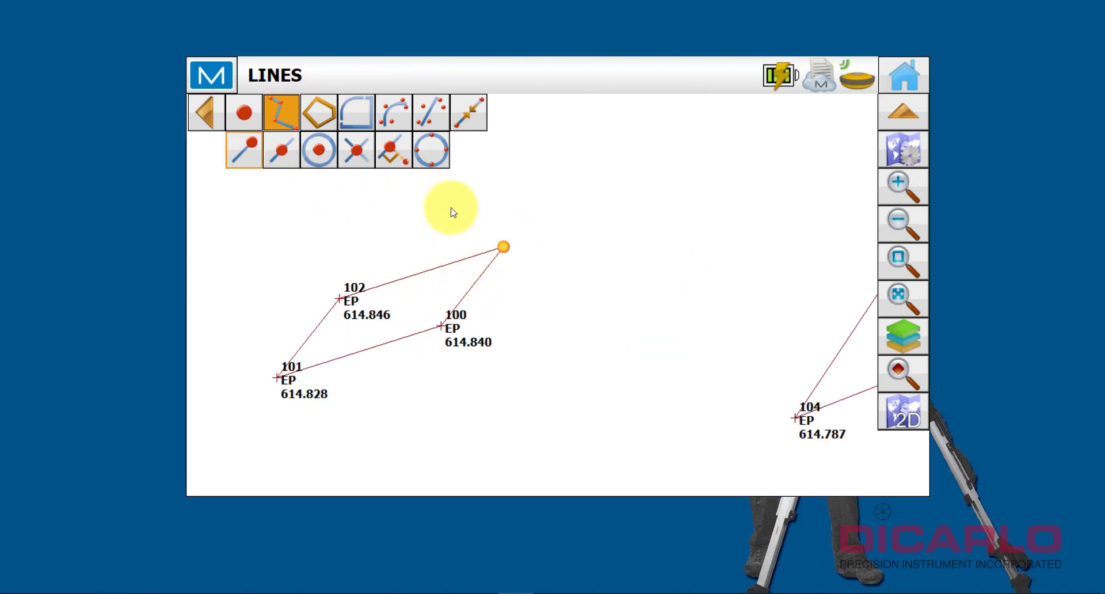
{"action": "left_click_drag", "start_coordinate": [710, 256], "coordinate": [406, 247]}
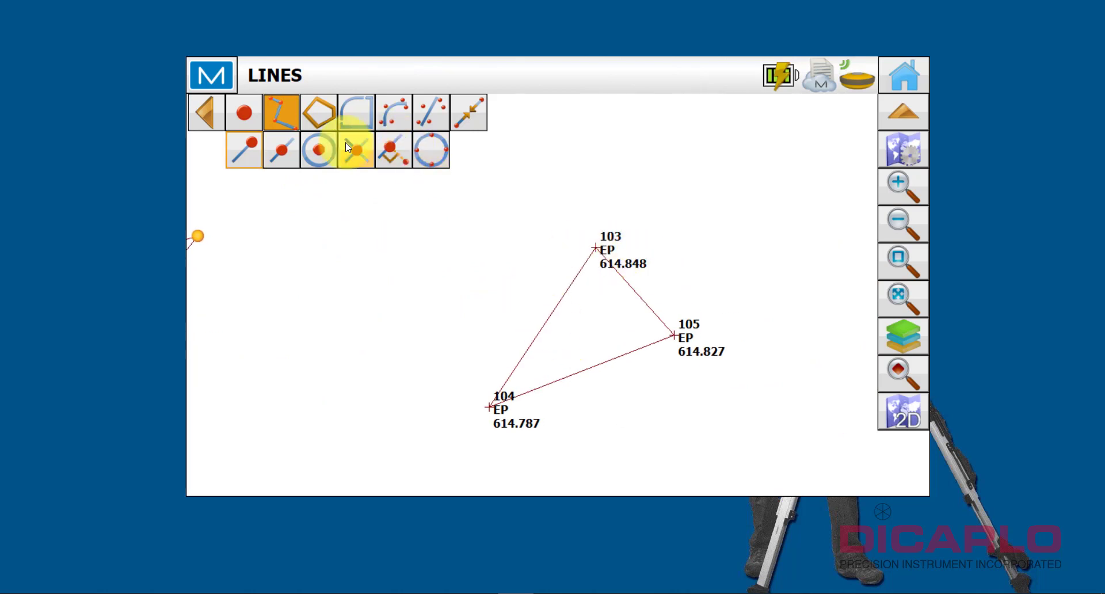
{"action": "left_click", "coordinate": [278, 153]}
{"action": "left_click", "coordinate": [543, 327]}
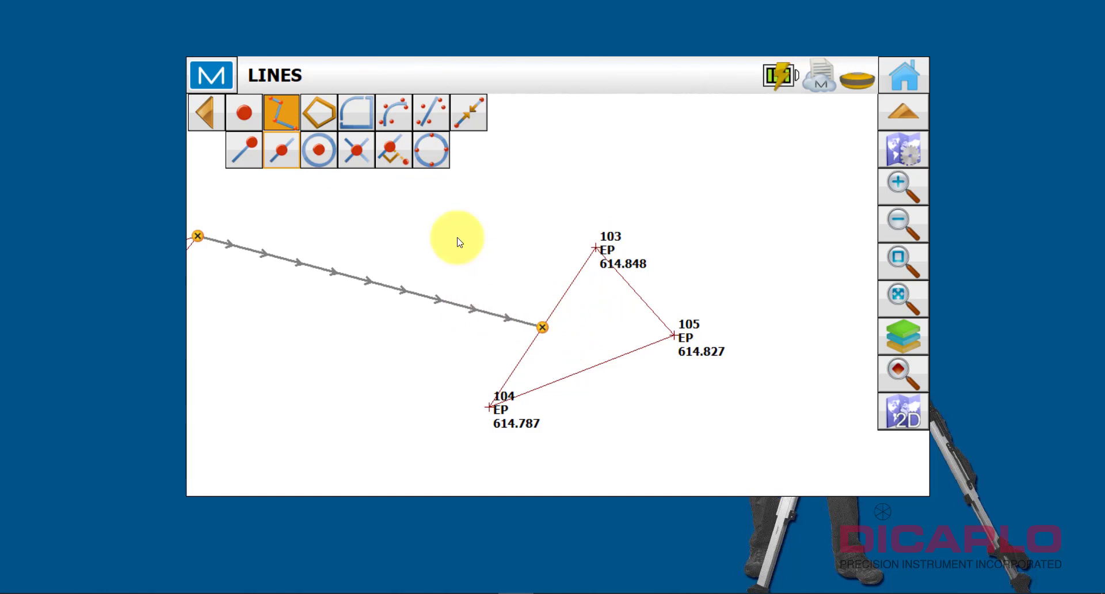
{"action": "left_click", "coordinate": [285, 112]}
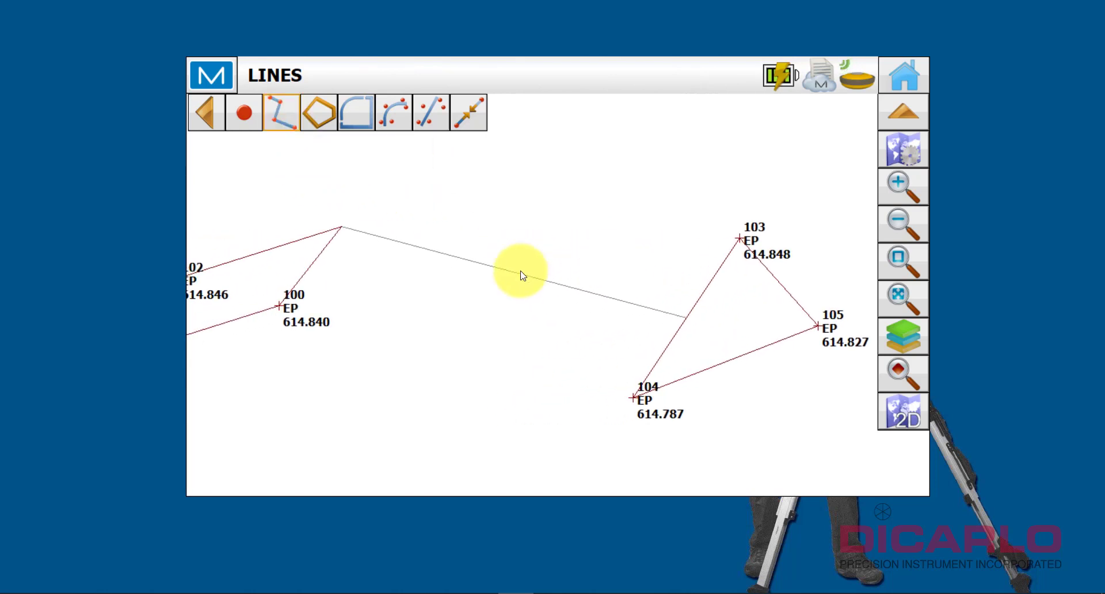
{"action": "left_click", "coordinate": [508, 276]}
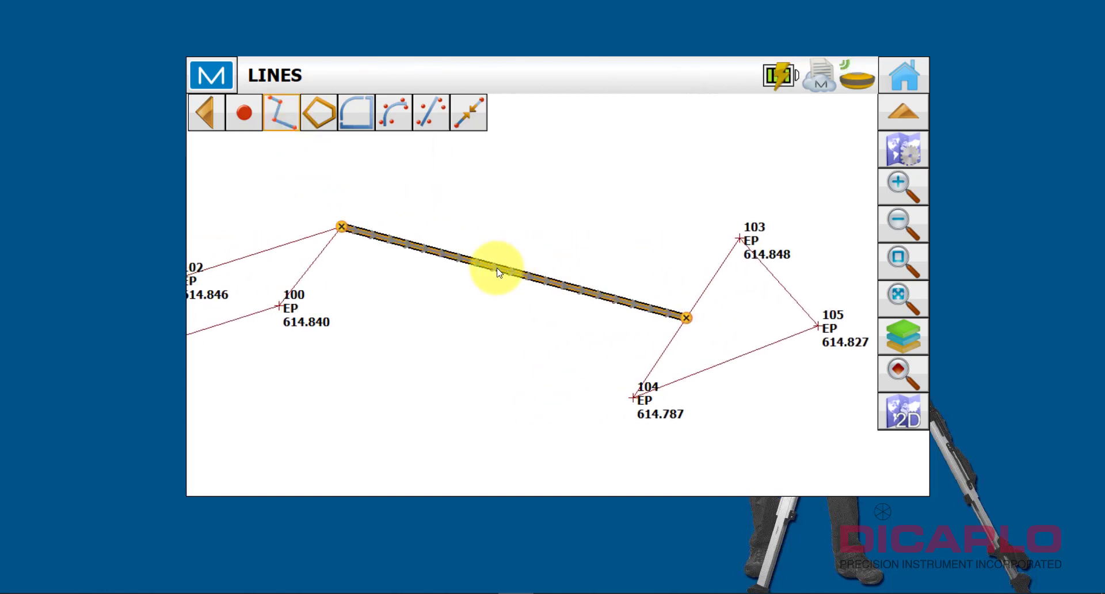
- Edit line EP3, check its Layer dropdown, and open the Layers list with ROAD and 0
{"action": "right_click", "coordinate": [496, 269]}
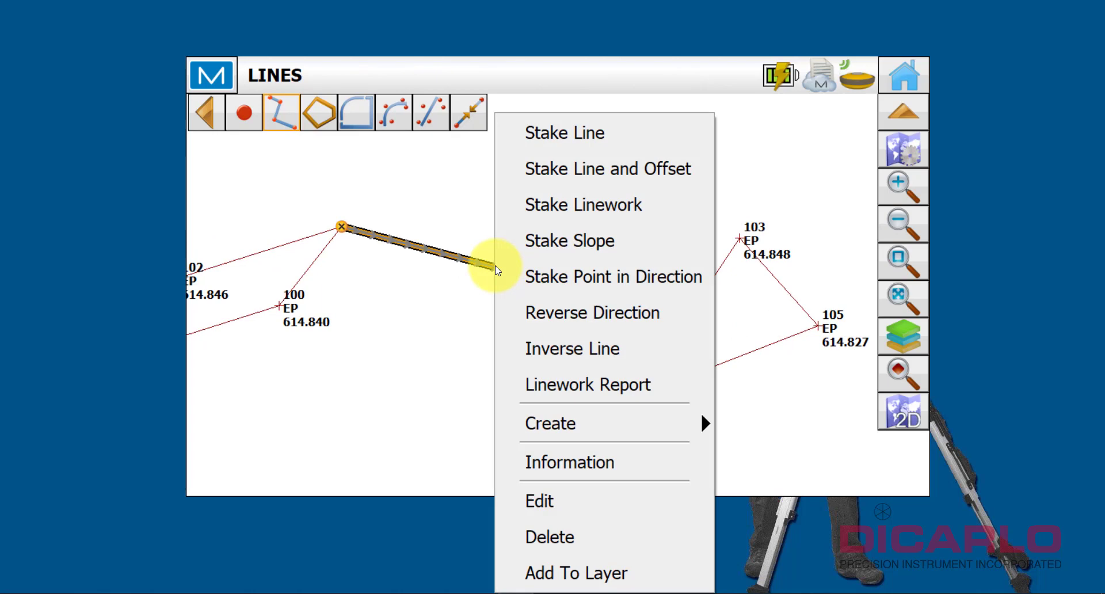
{"action": "left_click", "coordinate": [542, 501]}
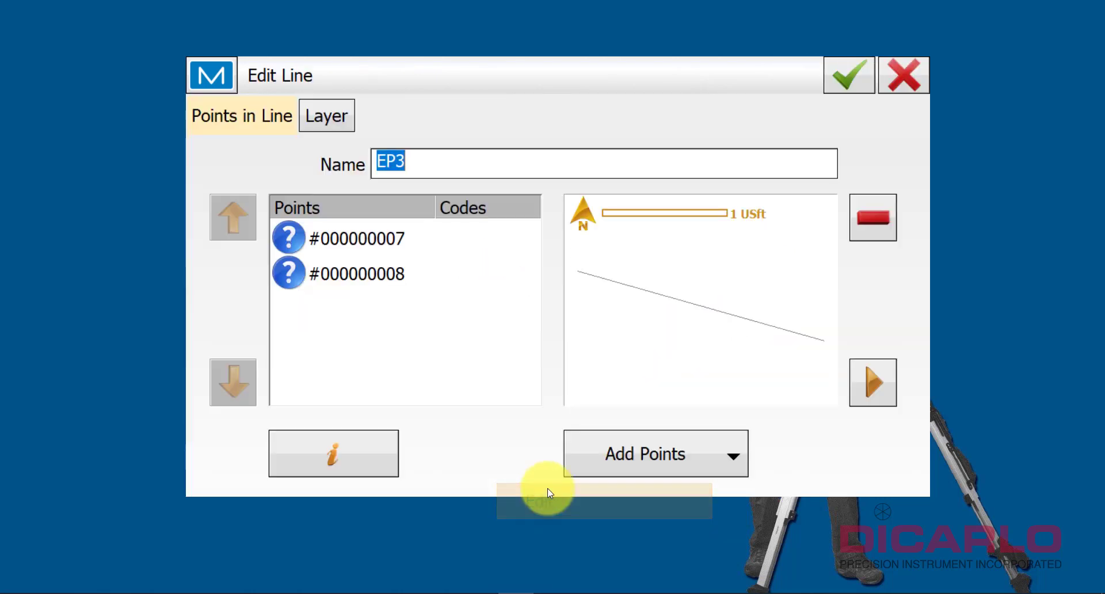
{"action": "left_click", "coordinate": [331, 115]}
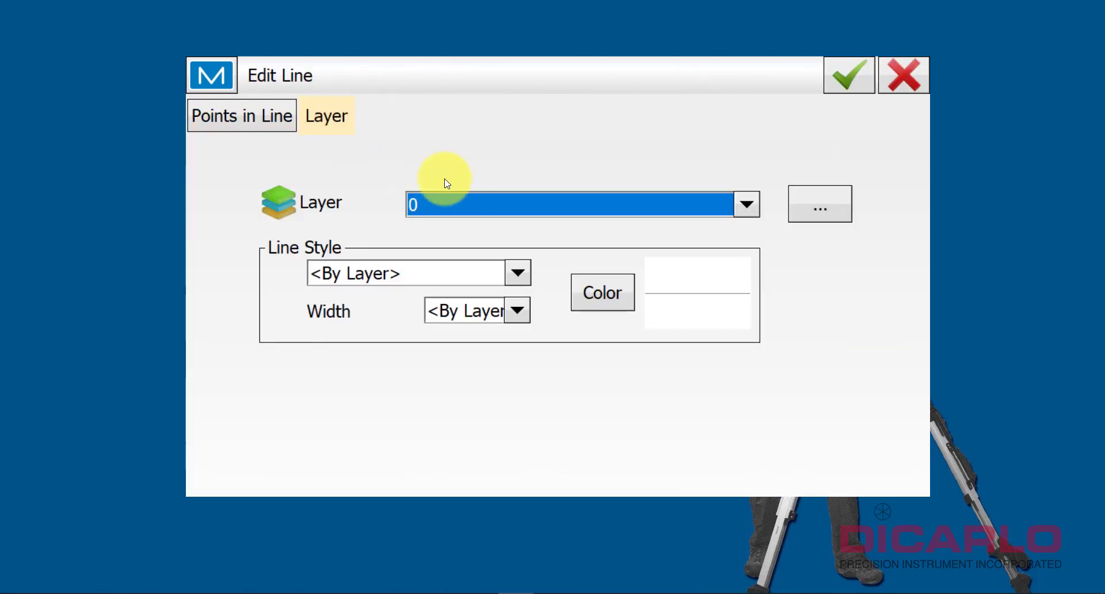
{"action": "left_click", "coordinate": [747, 204]}
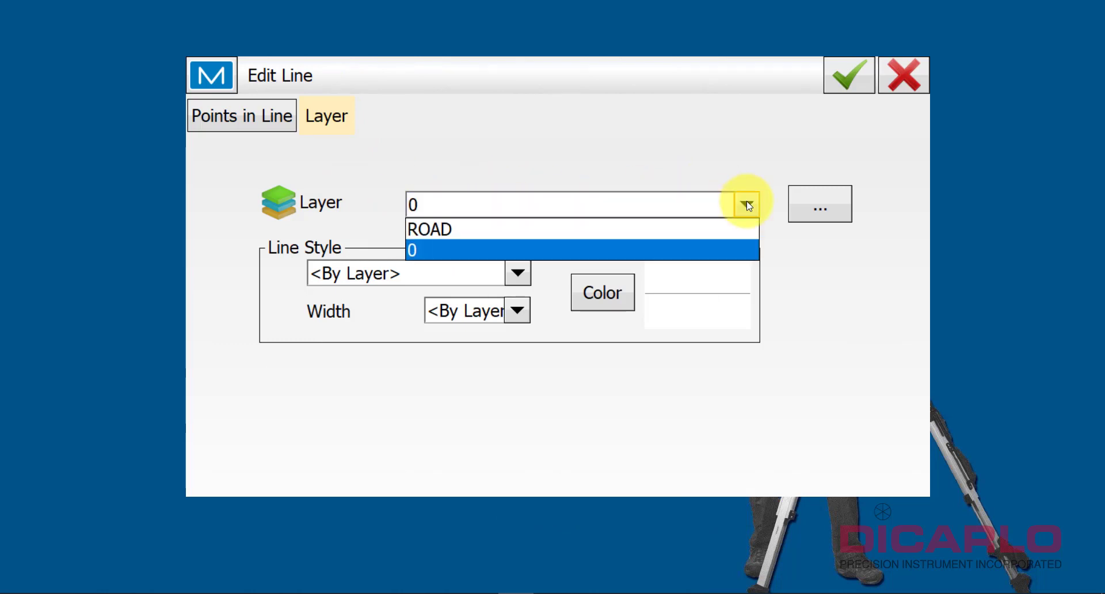
{"action": "left_click", "coordinate": [747, 204]}
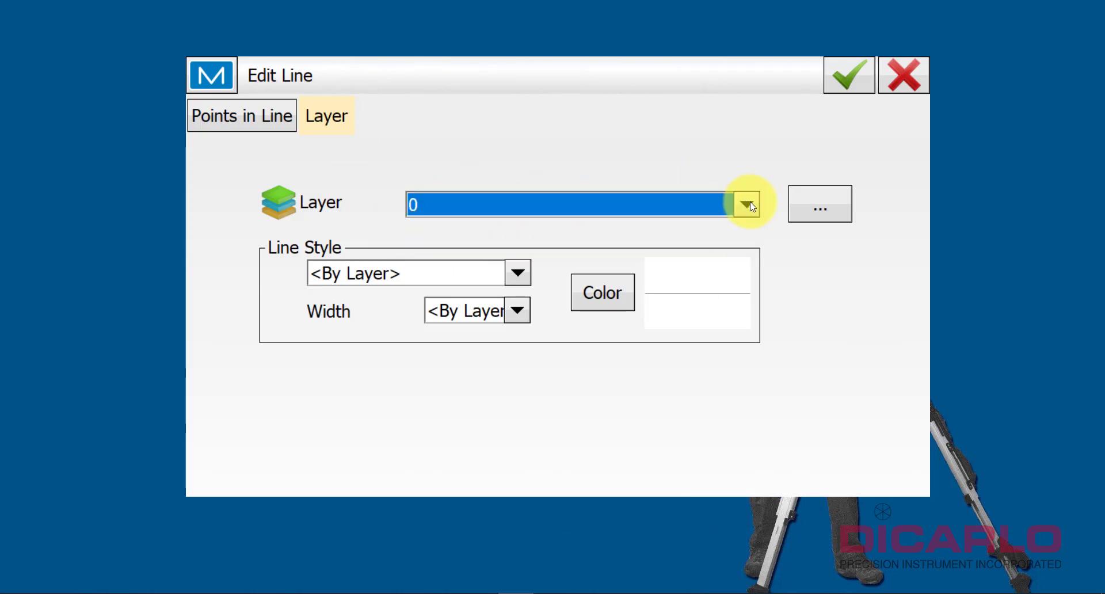
{"action": "left_click", "coordinate": [747, 204]}
{"action": "left_click", "coordinate": [747, 204]}
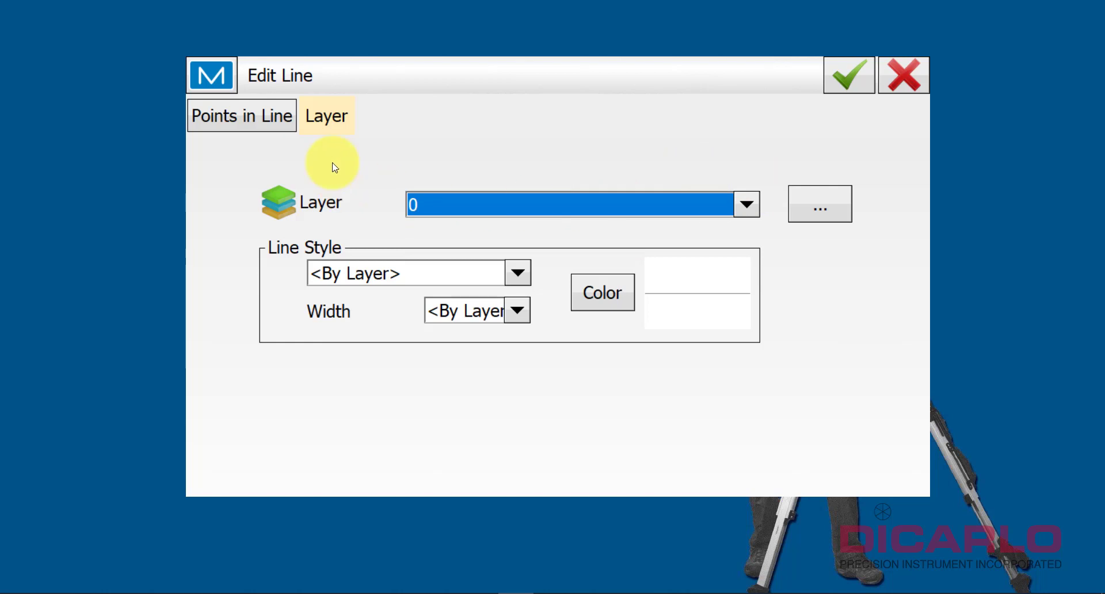
{"action": "left_click", "coordinate": [850, 221]}
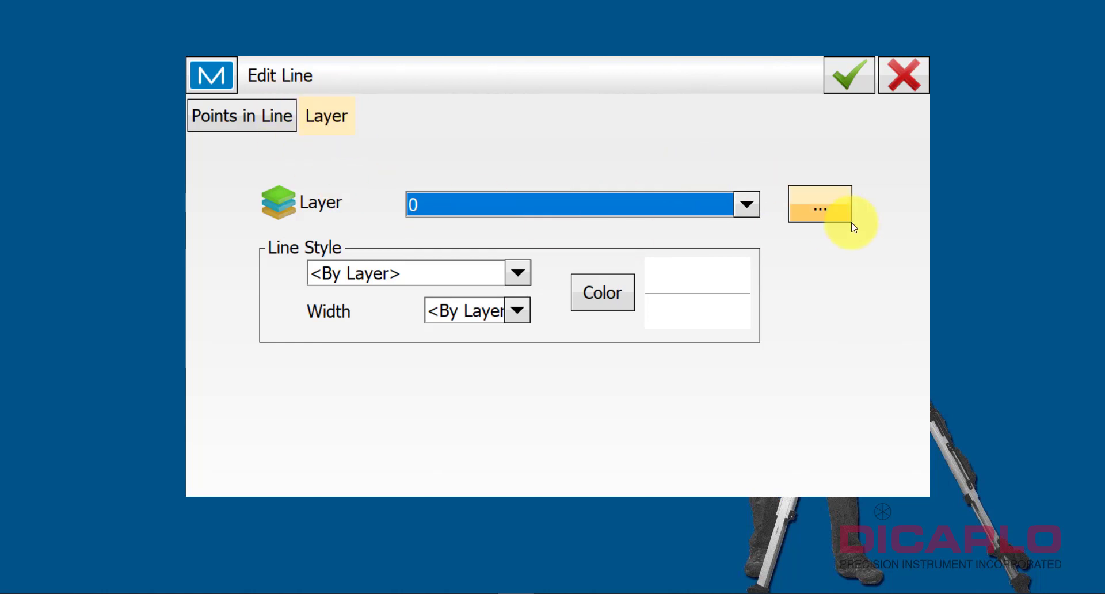
{"action": "left_click", "coordinate": [820, 206]}
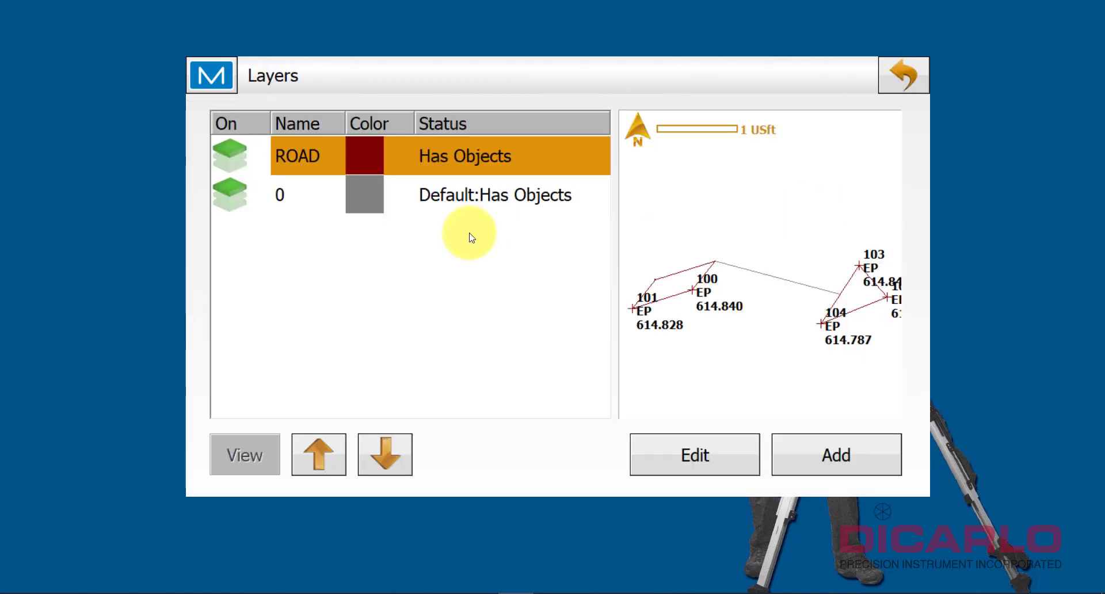
- Add a visible layer named Pavement, review its Style and Avoidance tabs, and save it
{"action": "left_click", "coordinate": [825, 457]}
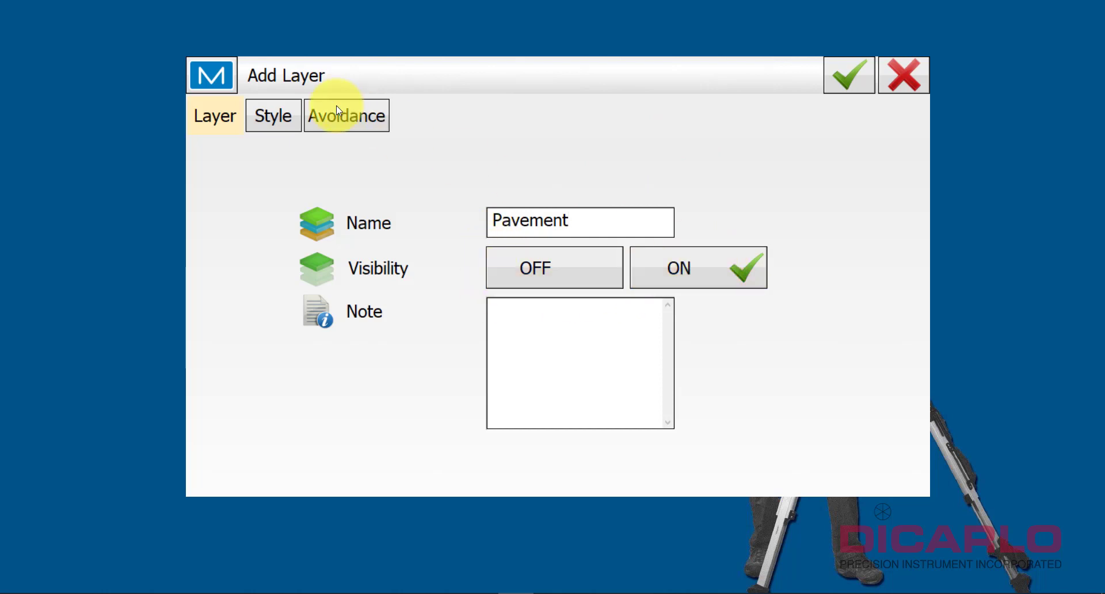
{"action": "left_click", "coordinate": [281, 123]}
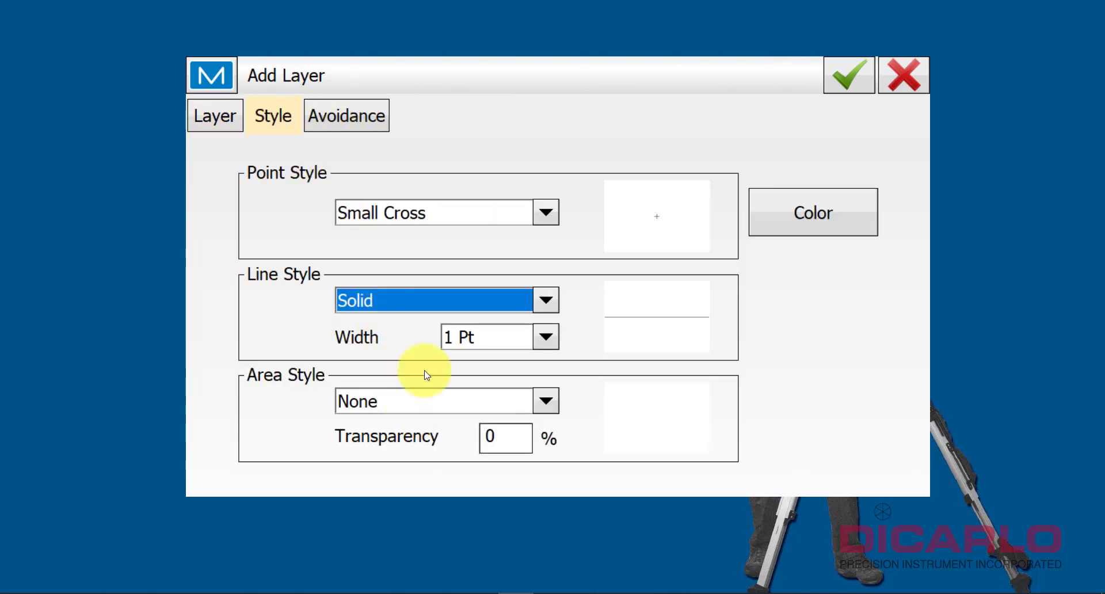
{"action": "left_click", "coordinate": [352, 121]}
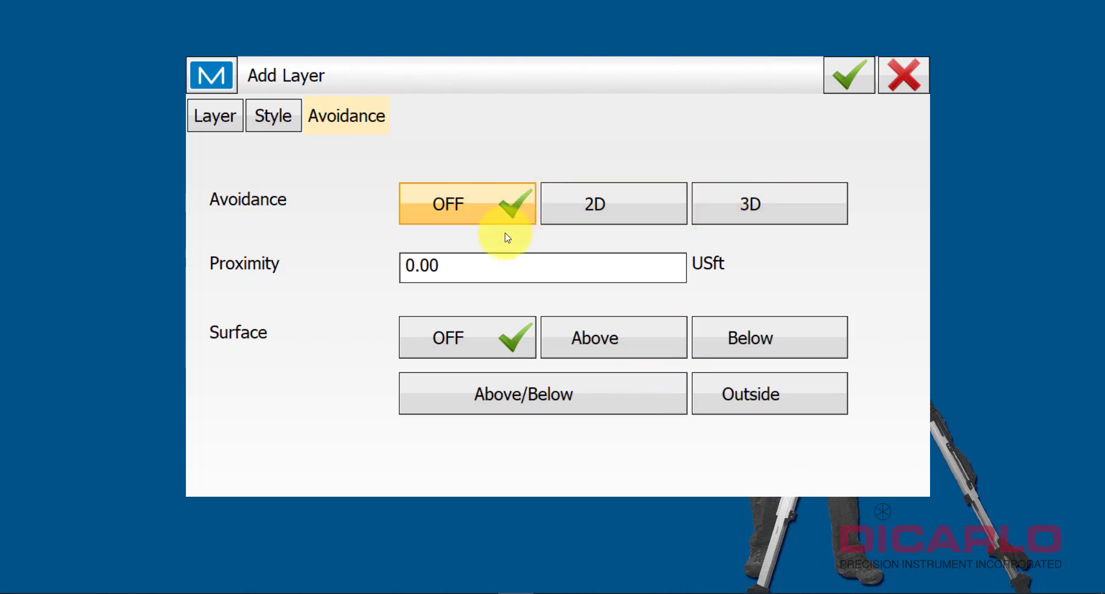
{"action": "left_click", "coordinate": [850, 74]}
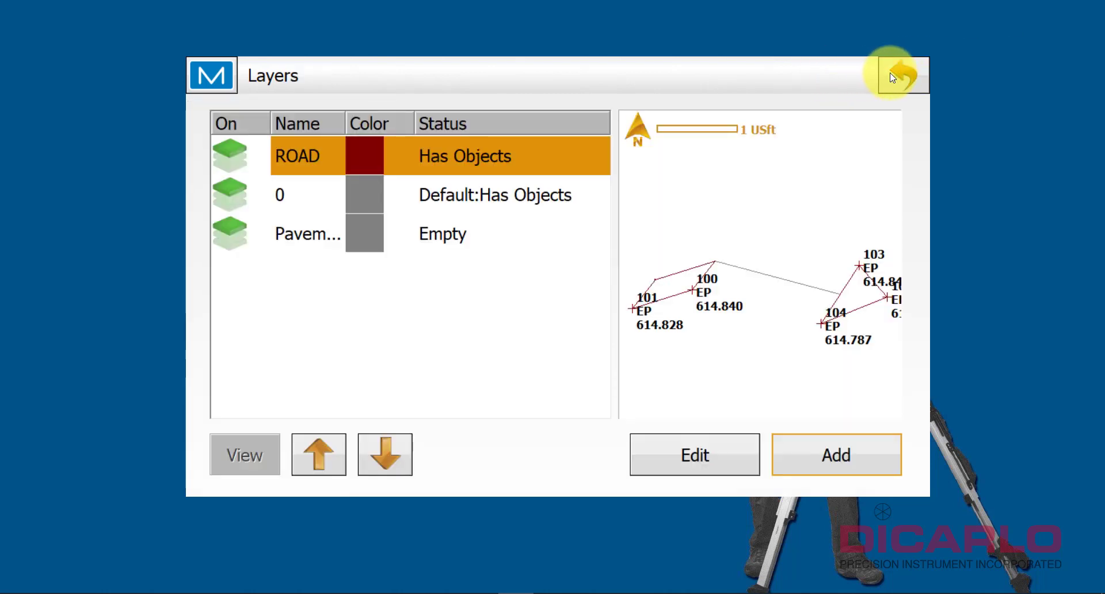
{"action": "left_click", "coordinate": [912, 74]}
- Reopen the map, edit connecting line EP3, and set its layer to Pavement
{"action": "left_click", "coordinate": [852, 77]}
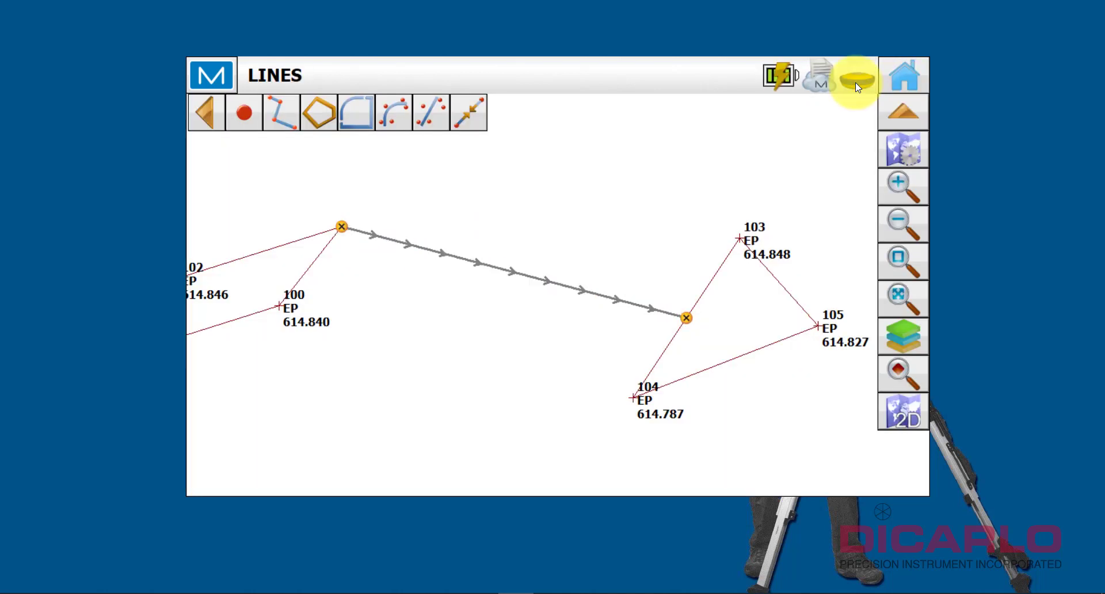
{"action": "left_click", "coordinate": [901, 74]}
{"action": "left_click", "coordinate": [271, 369]}
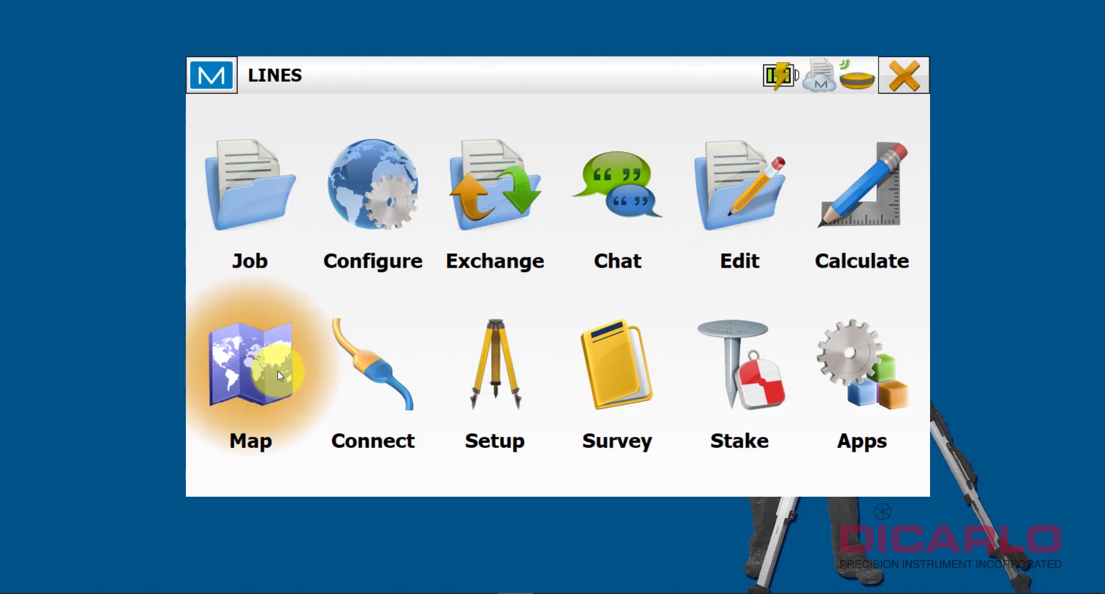
{"action": "left_click", "coordinate": [471, 265]}
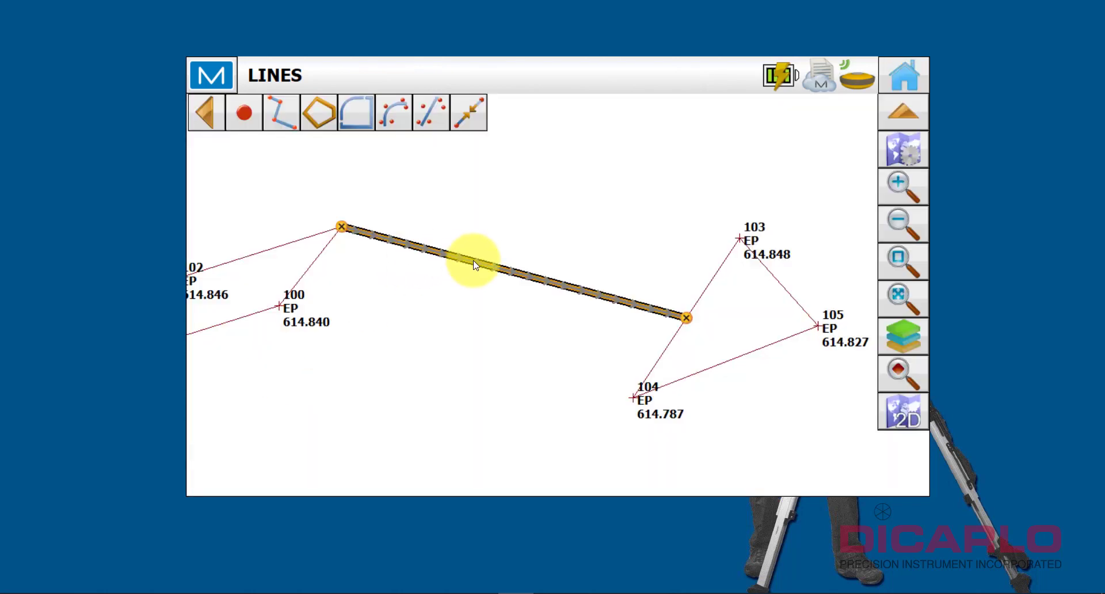
{"action": "right_click", "coordinate": [473, 265]}
{"action": "left_click", "coordinate": [535, 502]}
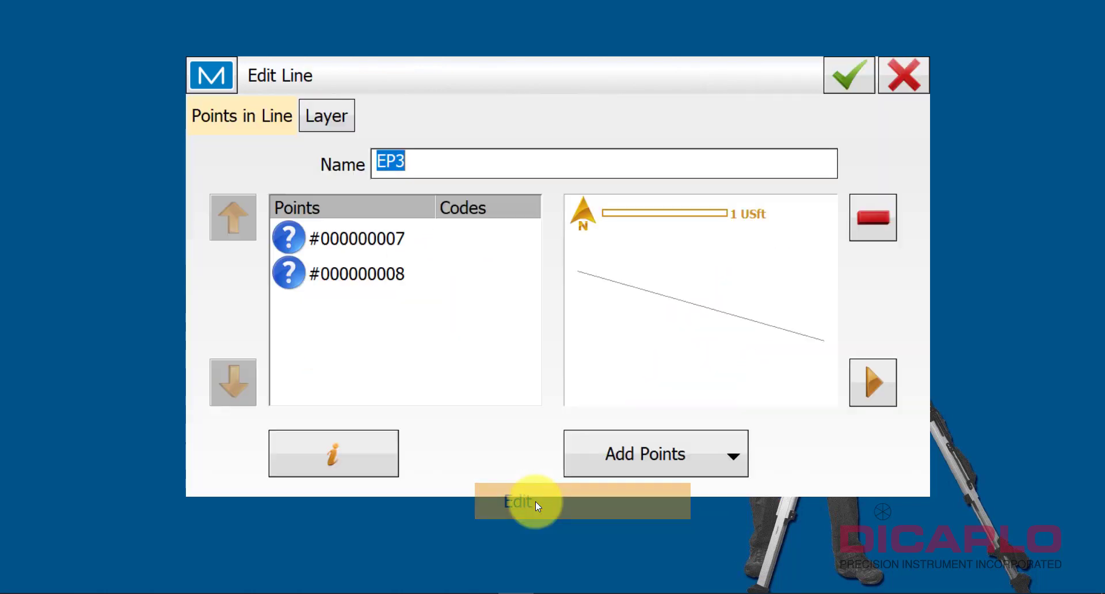
{"action": "left_click", "coordinate": [316, 116]}
{"action": "left_click", "coordinate": [475, 201]}
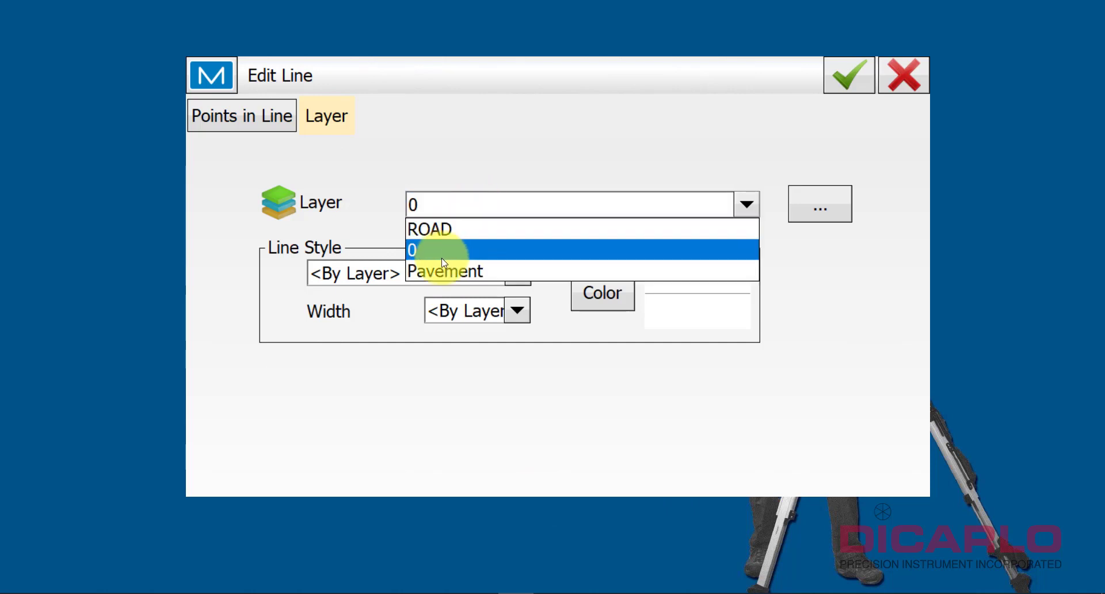
{"action": "left_click", "coordinate": [438, 271]}
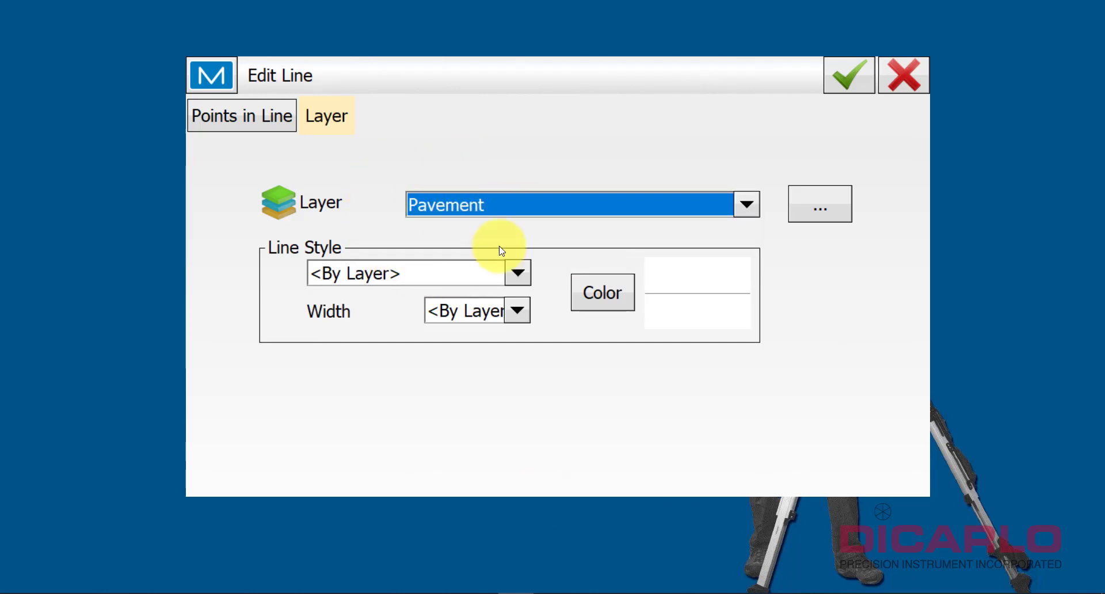
{"action": "left_click", "coordinate": [835, 80]}
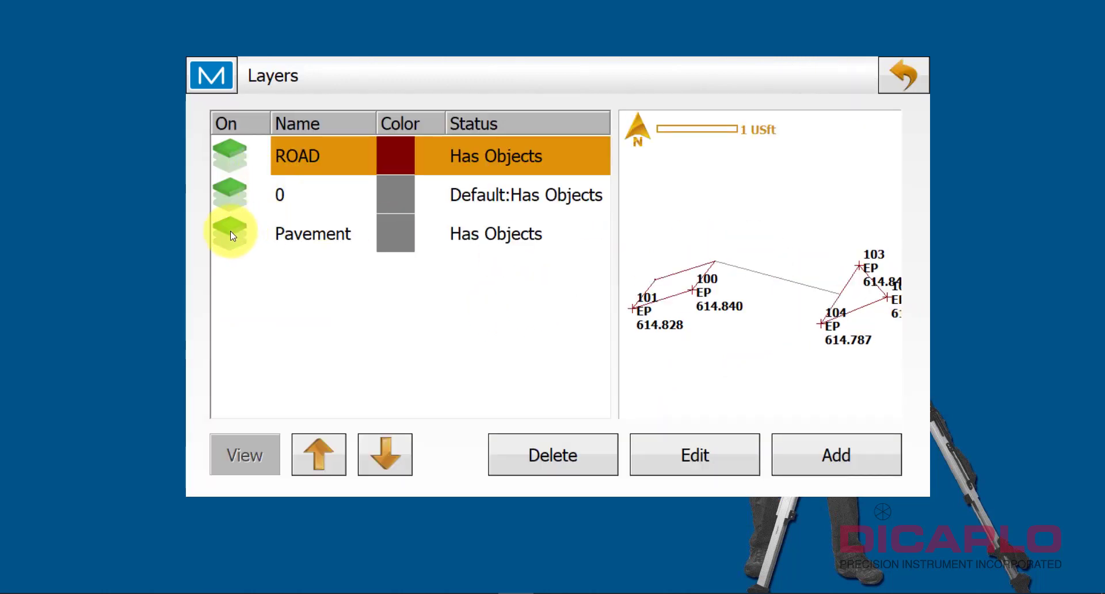
- Open and close ROAD's layer settings, toggle ROAD off and on, then return to the map
{"action": "key", "text": "Return"}
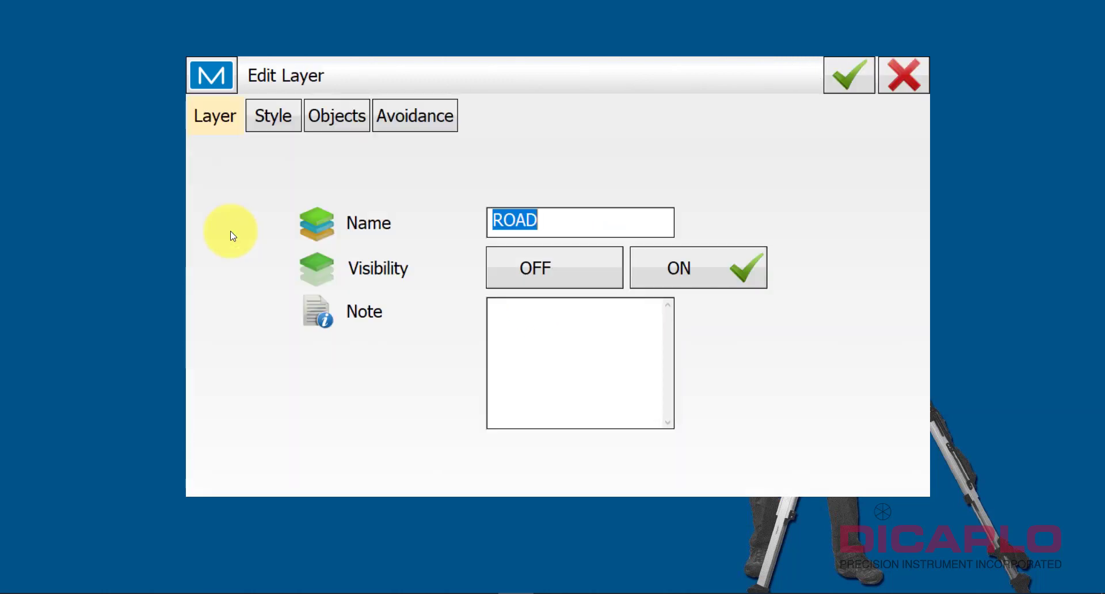
{"action": "left_click", "coordinate": [841, 78]}
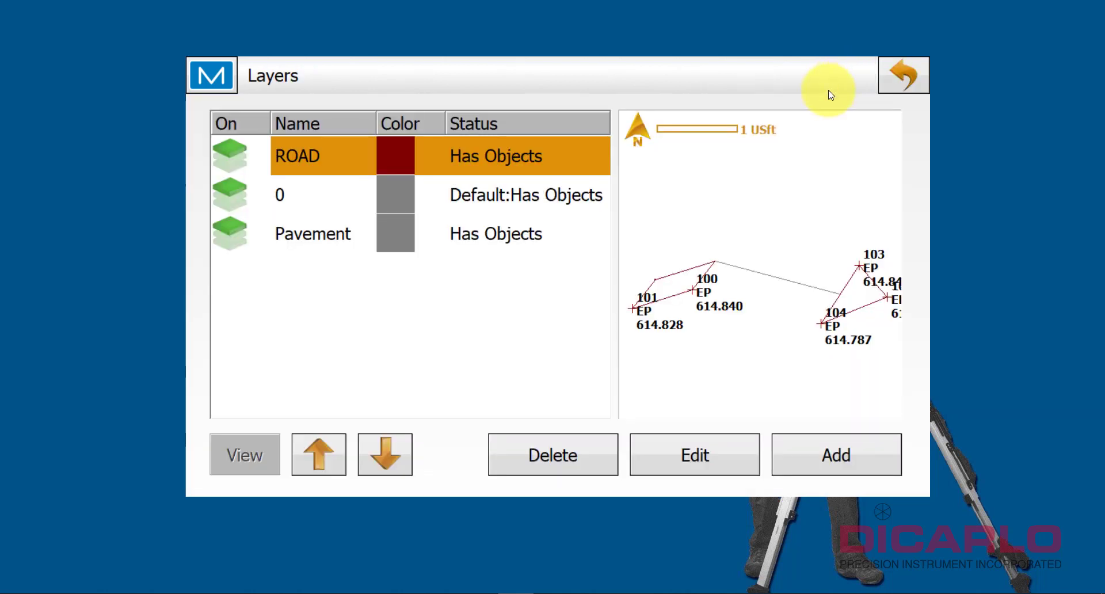
{"action": "left_click", "coordinate": [233, 151]}
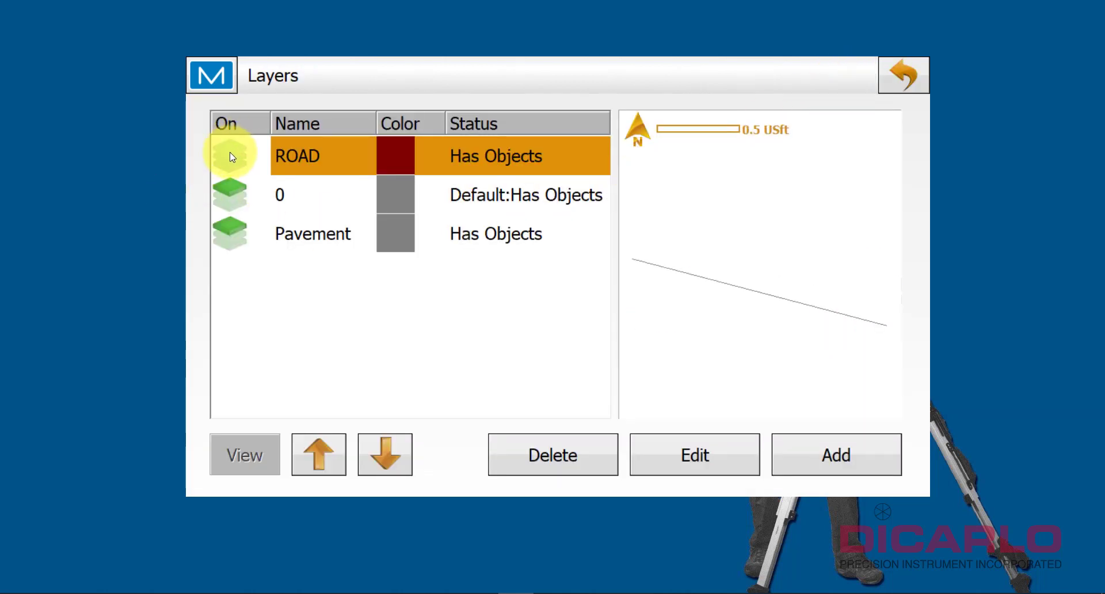
{"action": "left_click", "coordinate": [229, 154]}
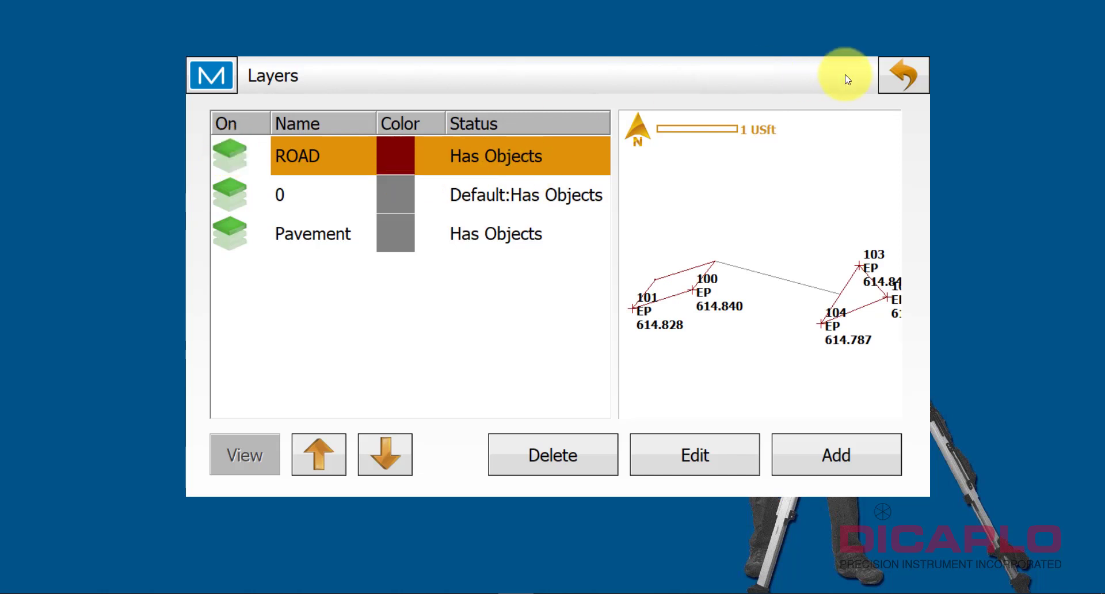
{"action": "left_click", "coordinate": [899, 70]}
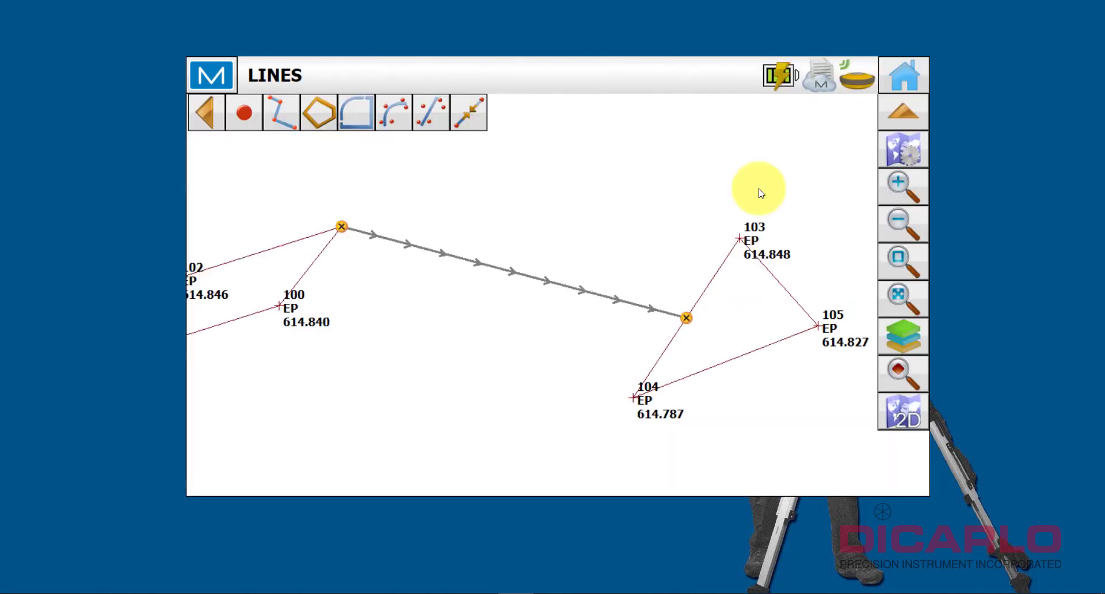
{"action": "left_click", "coordinate": [494, 271]}
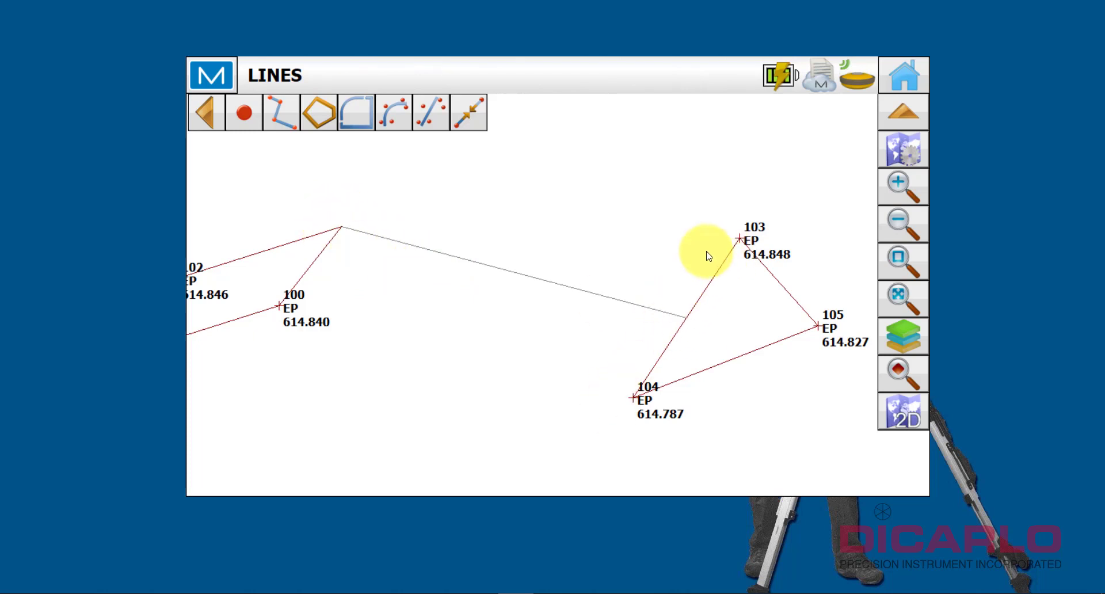
{"action": "left_click", "coordinate": [599, 296]}
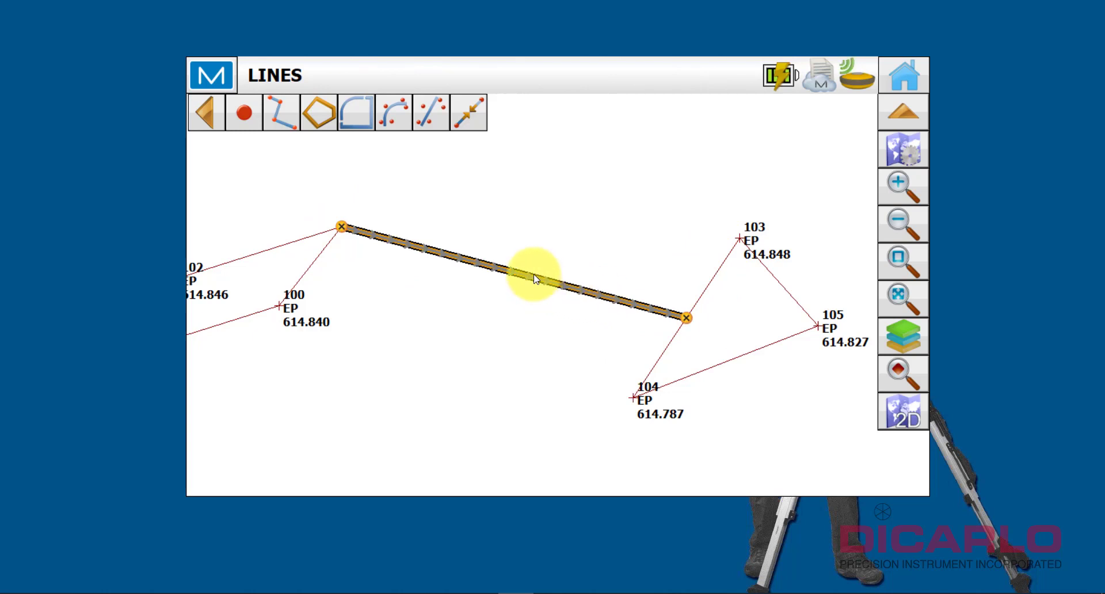
{"action": "right_click", "coordinate": [534, 279]}
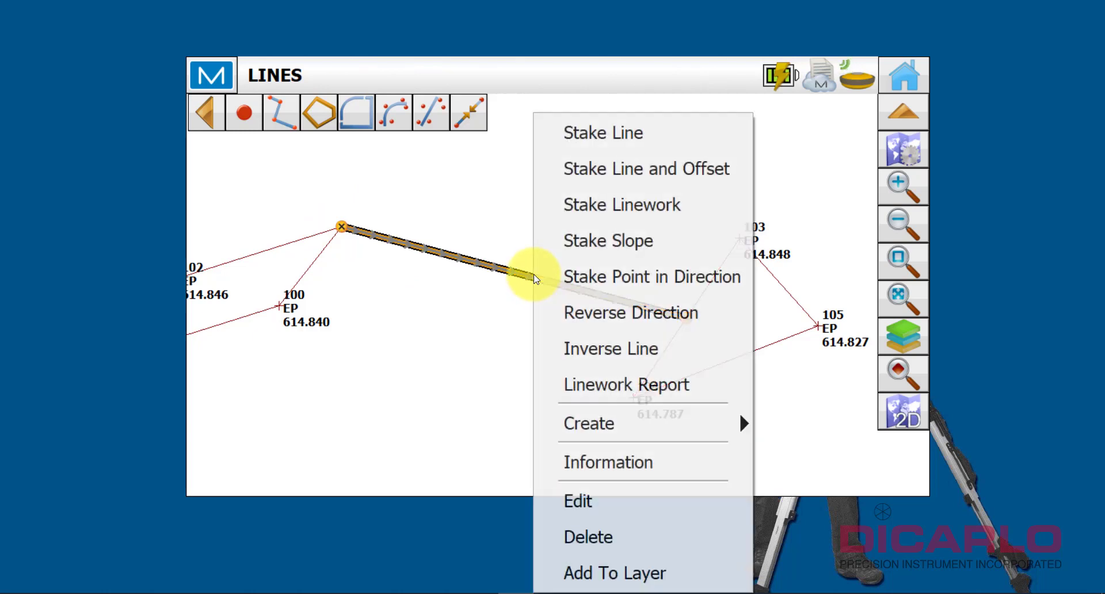
{"action": "left_click", "coordinate": [595, 502]}
{"action": "left_click", "coordinate": [325, 115]}
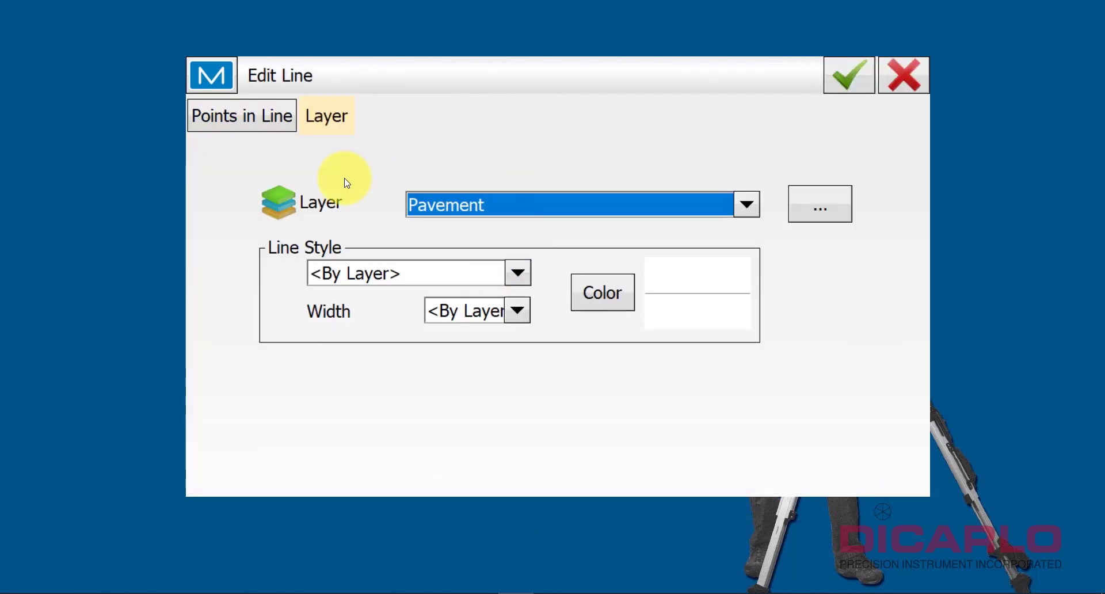
{"action": "left_click", "coordinate": [502, 205]}
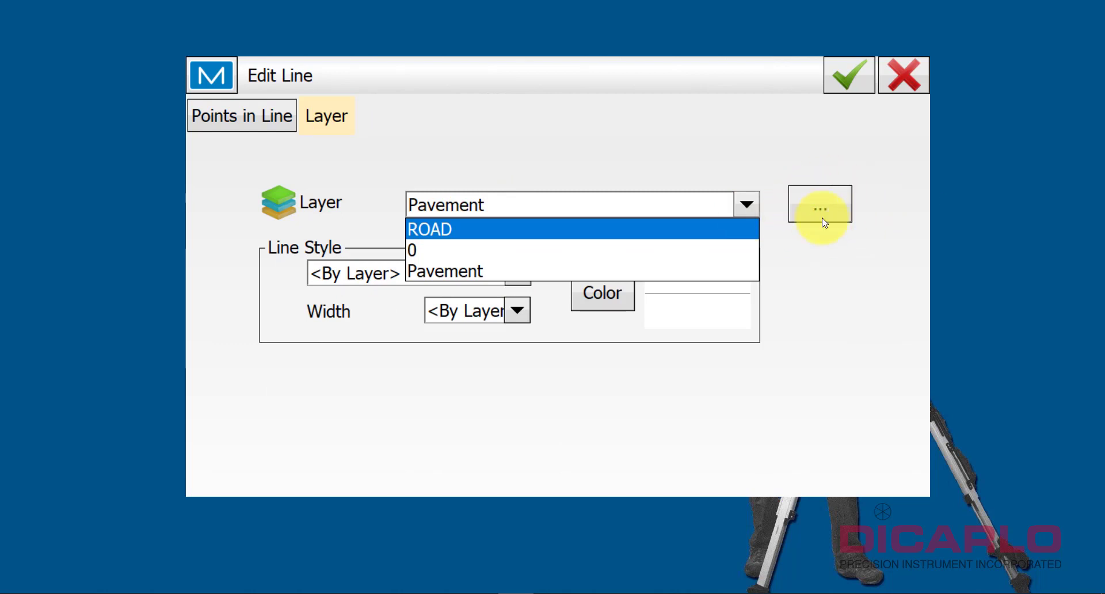
{"action": "left_click", "coordinate": [810, 174]}
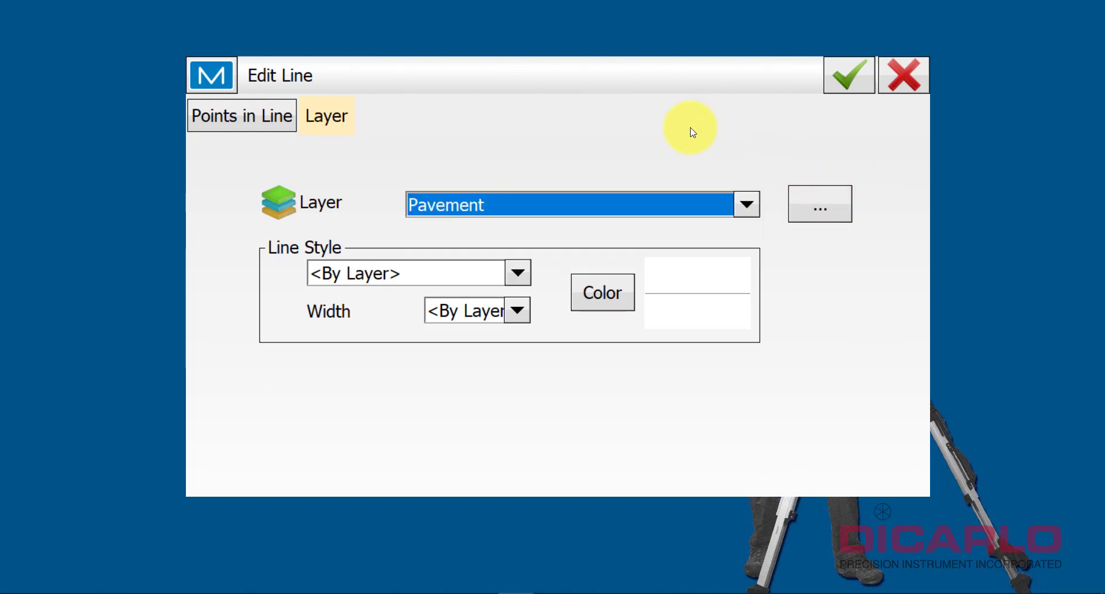
{"action": "left_click", "coordinate": [862, 75]}
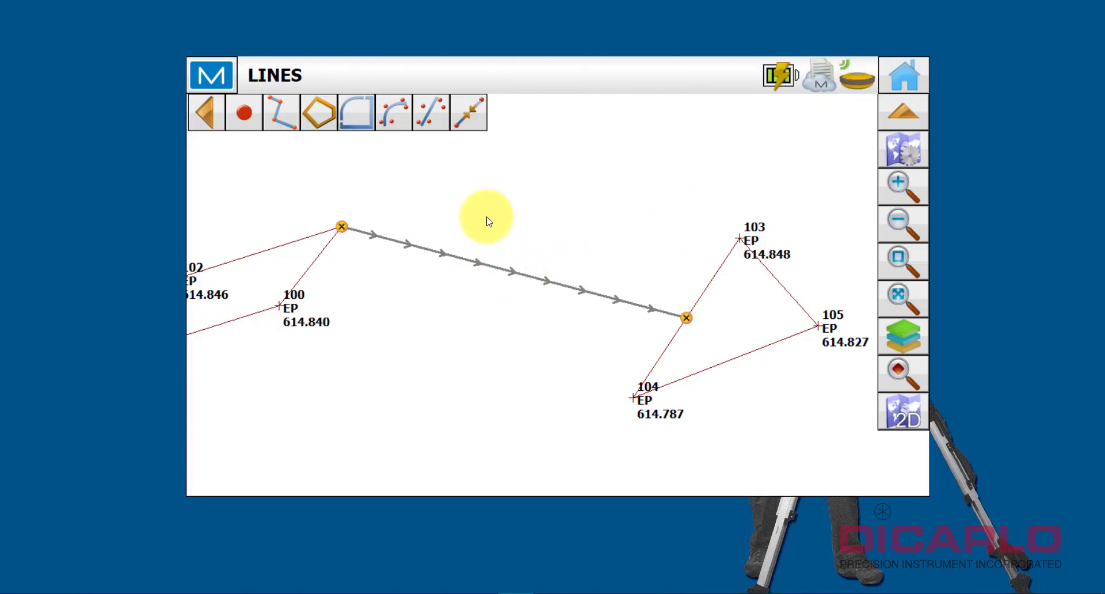